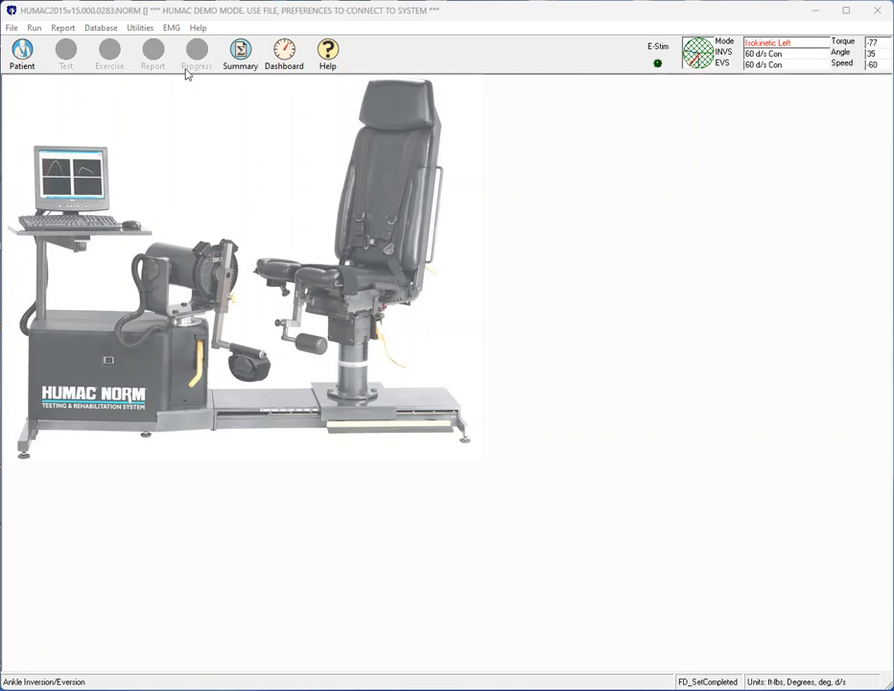
Open the existing patient's background information for editing and bring up the injury and group details.
left_click(23, 56)
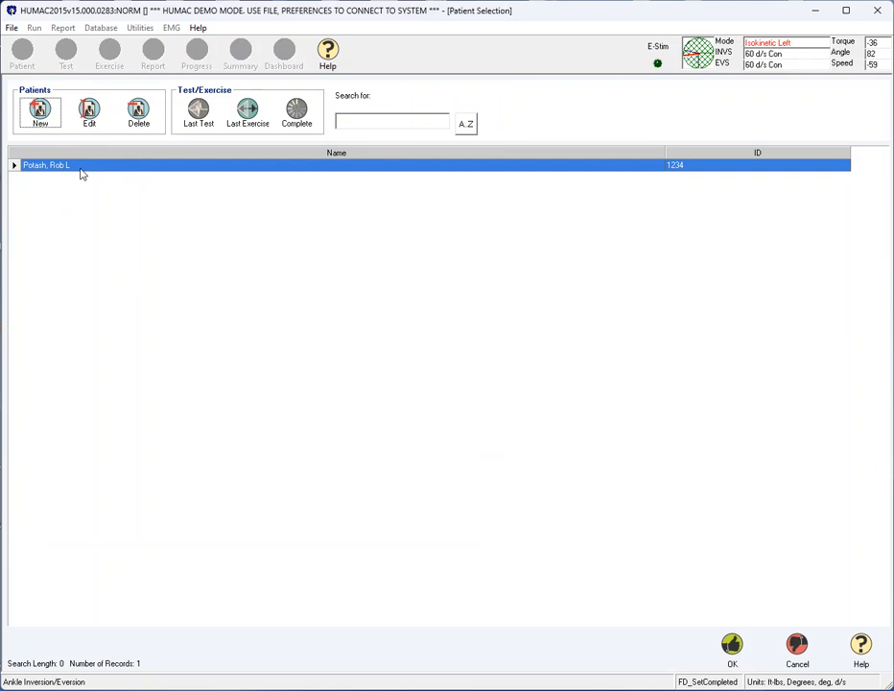
left_click(90, 111)
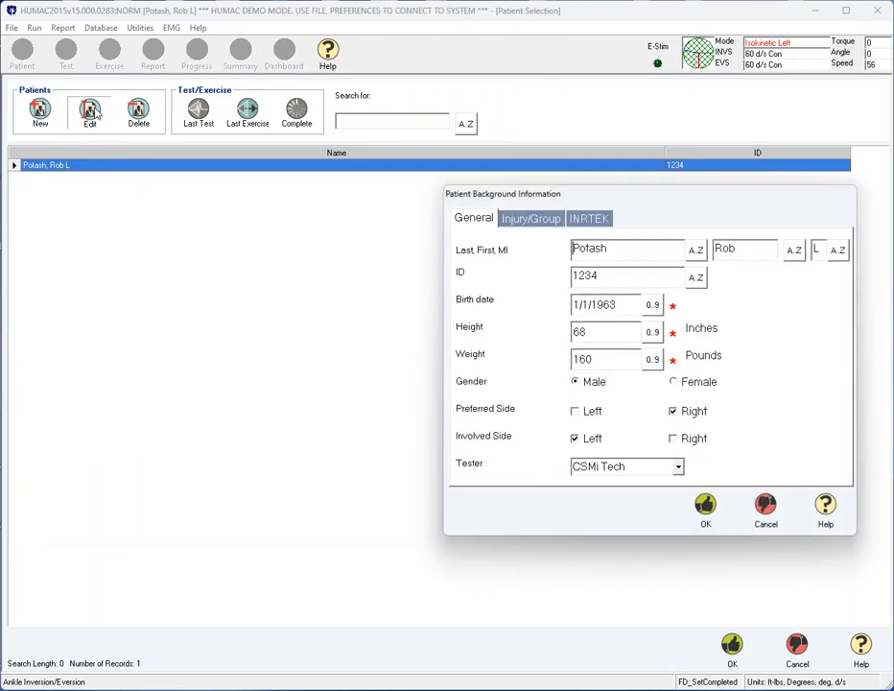
left_click_drag(629, 199, 354, 197)
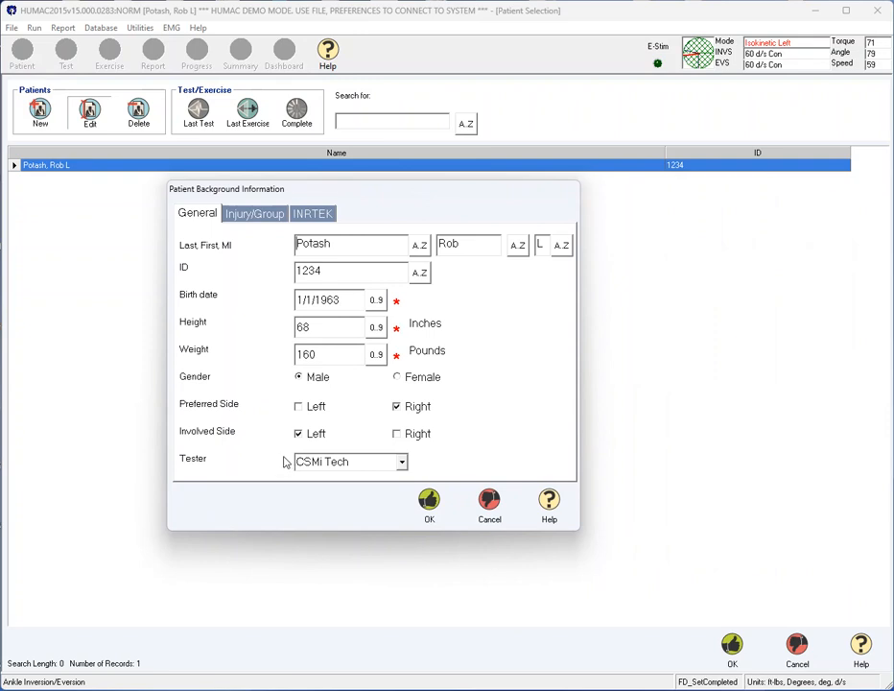
left_click(269, 217)
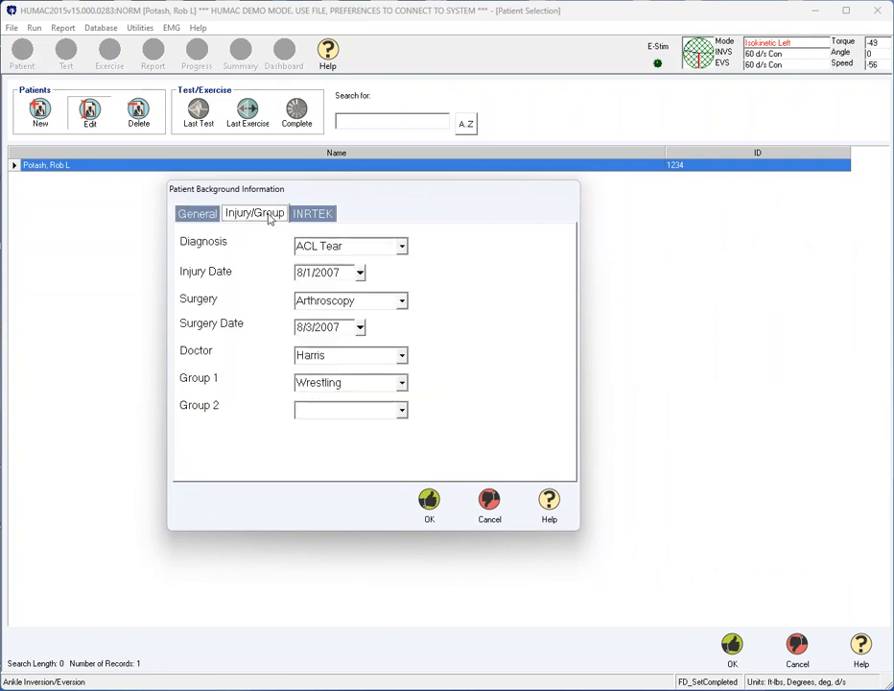
Check the editable list of diagnoses, close it without choosing an entry, and accept the patient's background information.
left_click(401, 247)
left_click(373, 265)
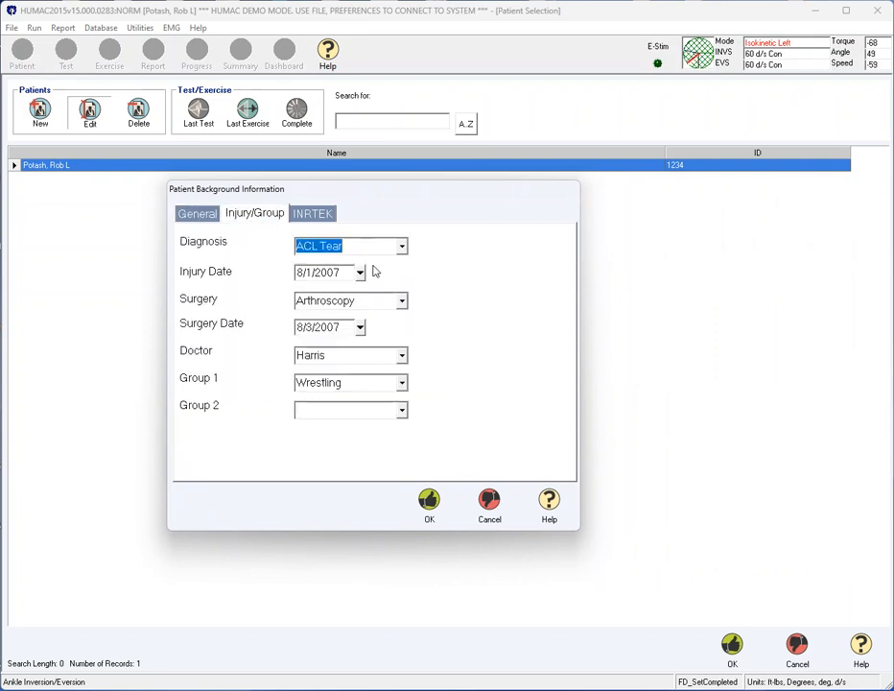
left_click(401, 247)
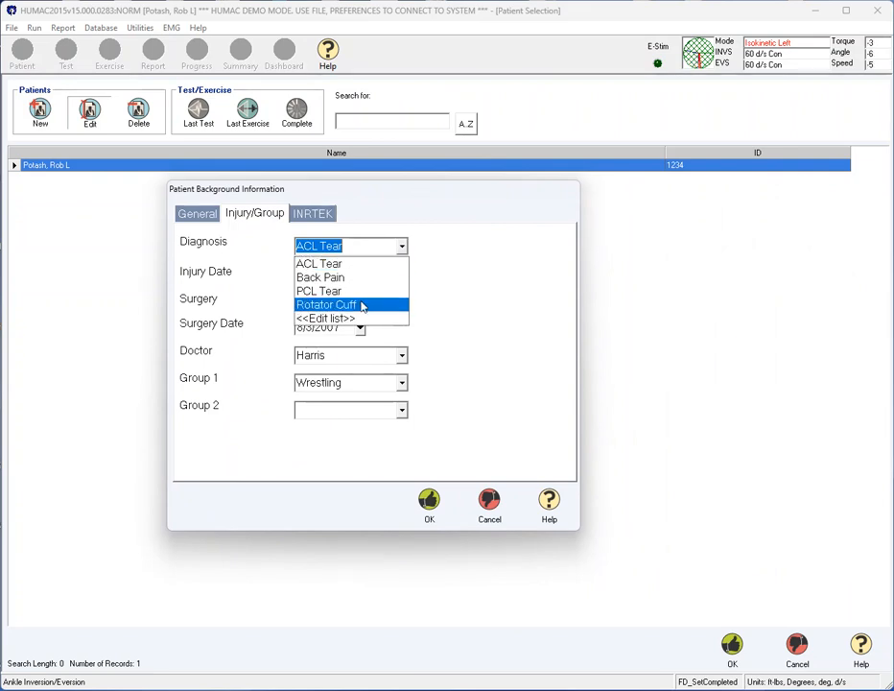
left_click(358, 320)
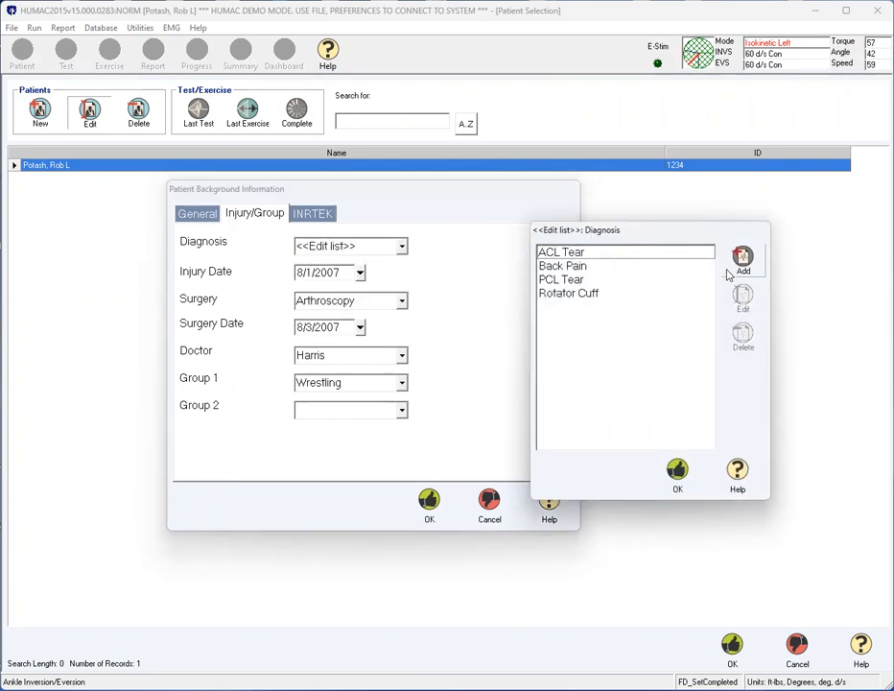
left_click(672, 473)
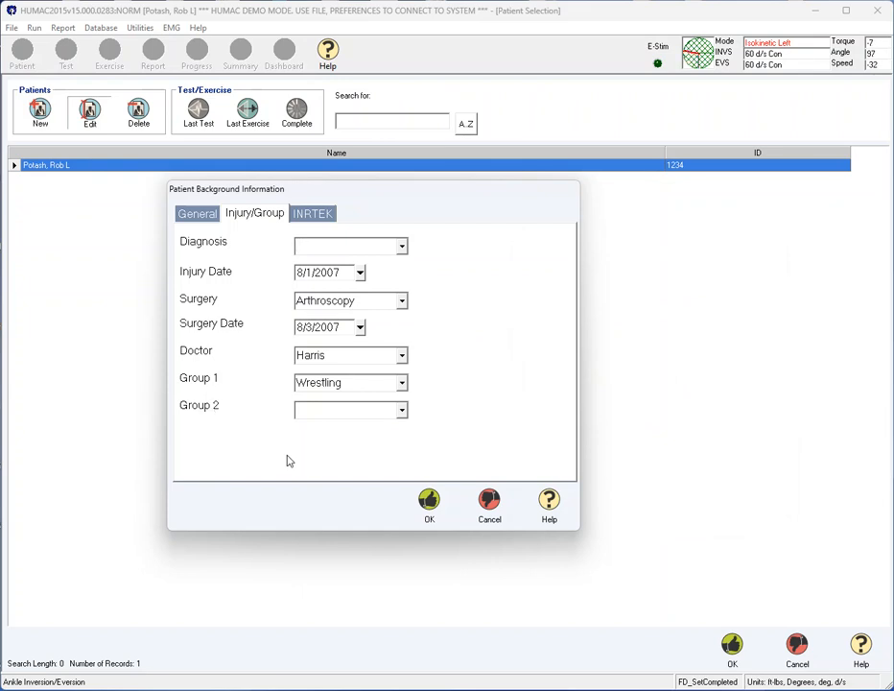
left_click(428, 500)
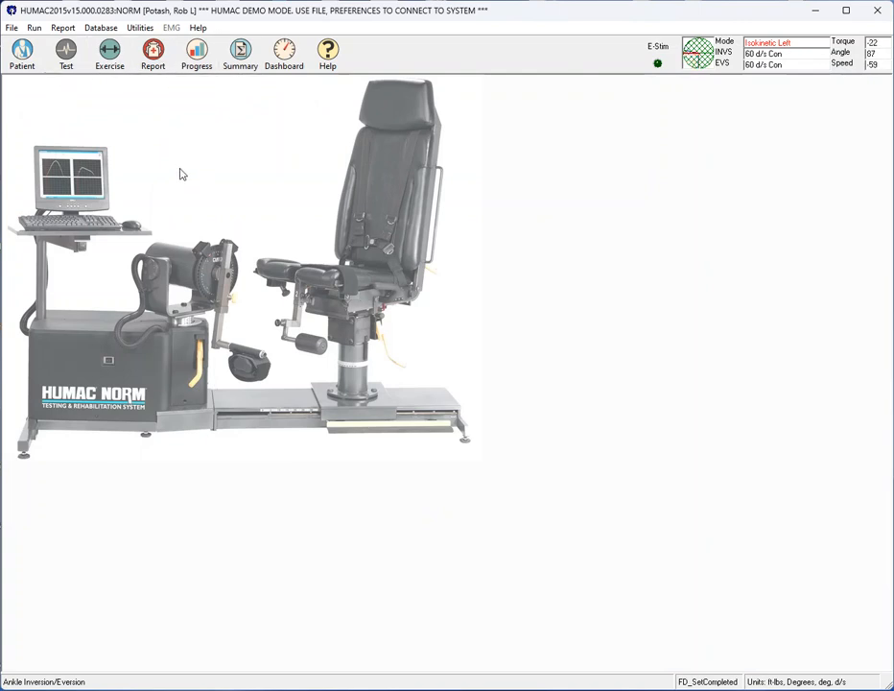
Start a new test using the Knee Extension/Flexion pattern without a specifier.
left_click(67, 54)
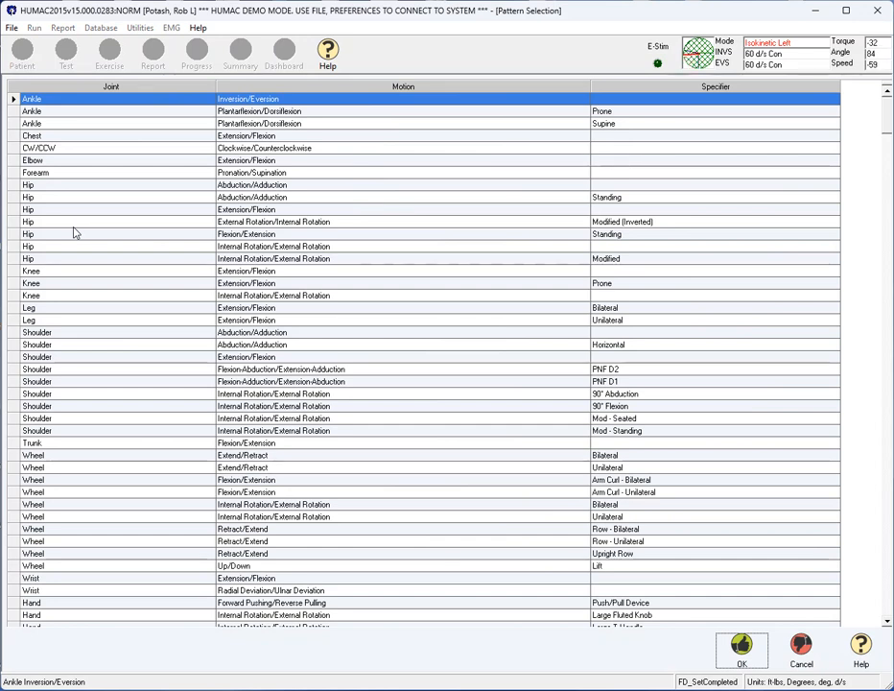
left_click(83, 273)
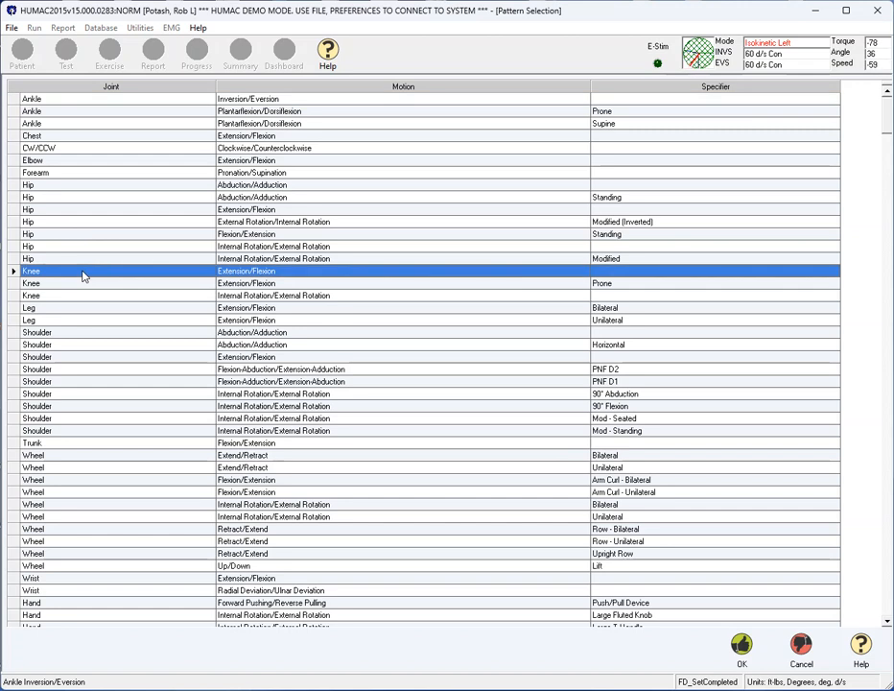
double_click(83, 274)
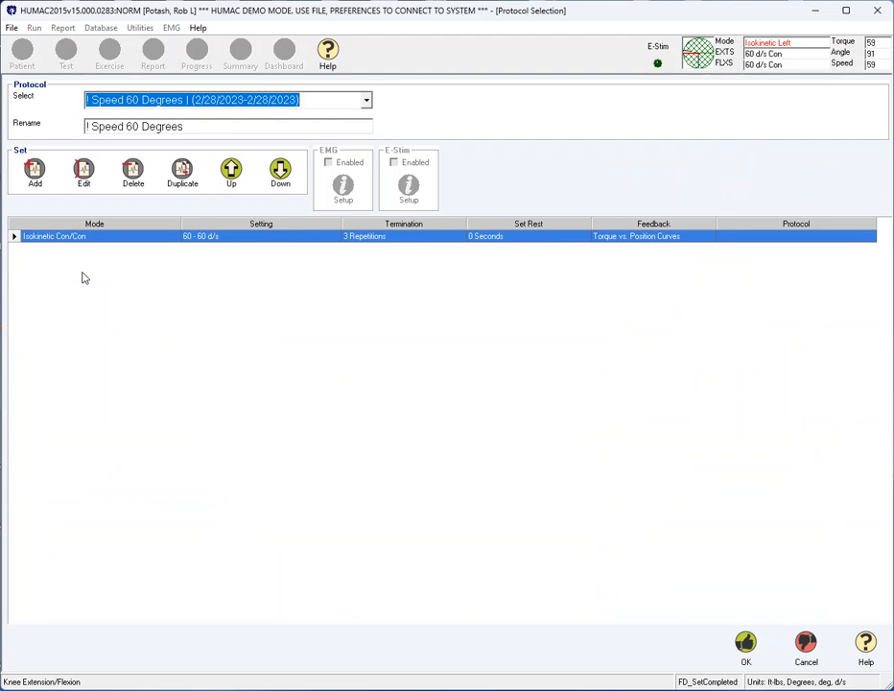
Choose the "! Speed 60 Degrees | (2/28/2023-2/28/2023)" protocol and accept it for the test.
left_click(367, 100)
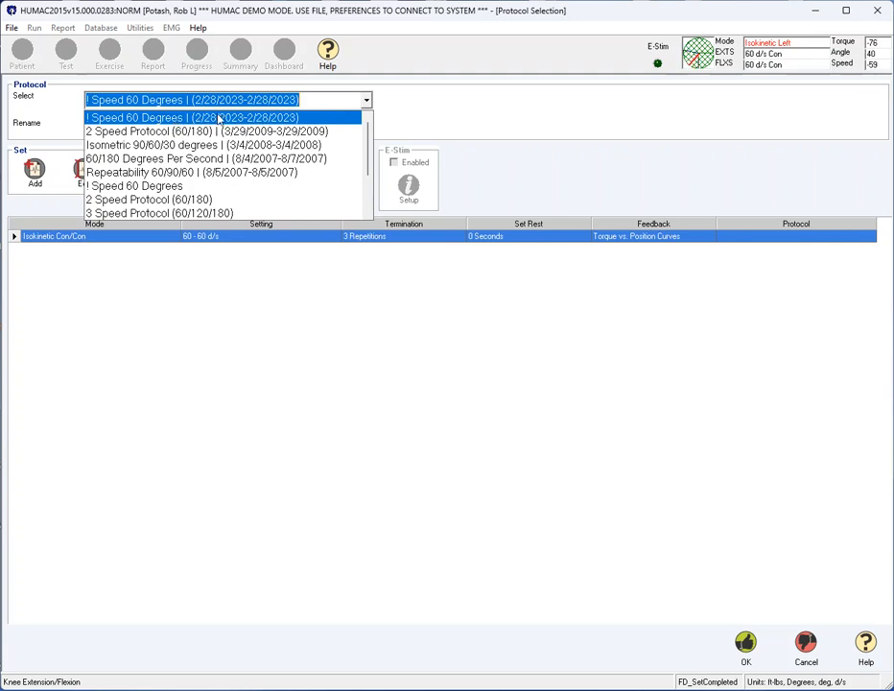
left_click(220, 118)
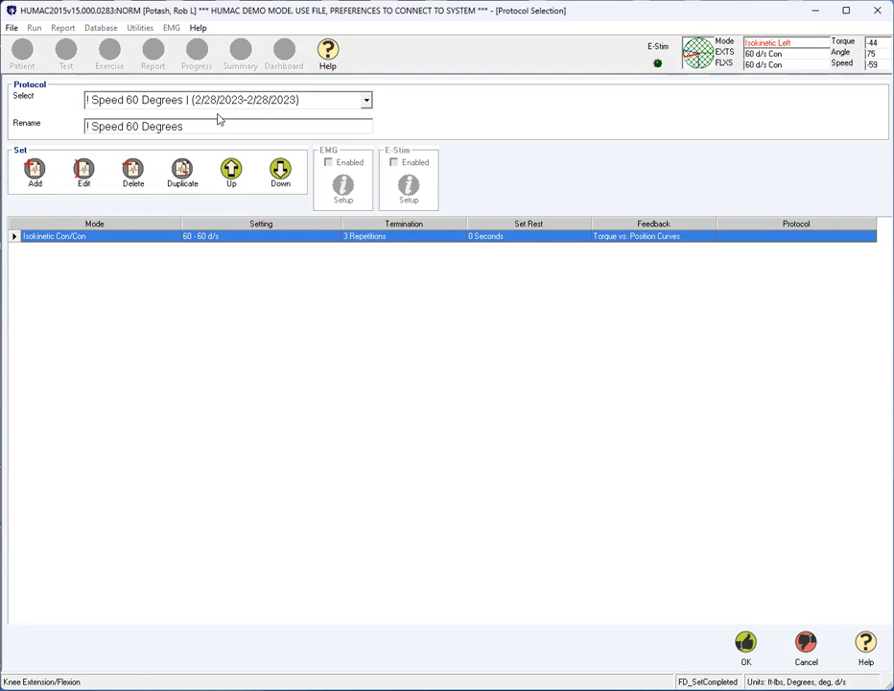
left_click(746, 646)
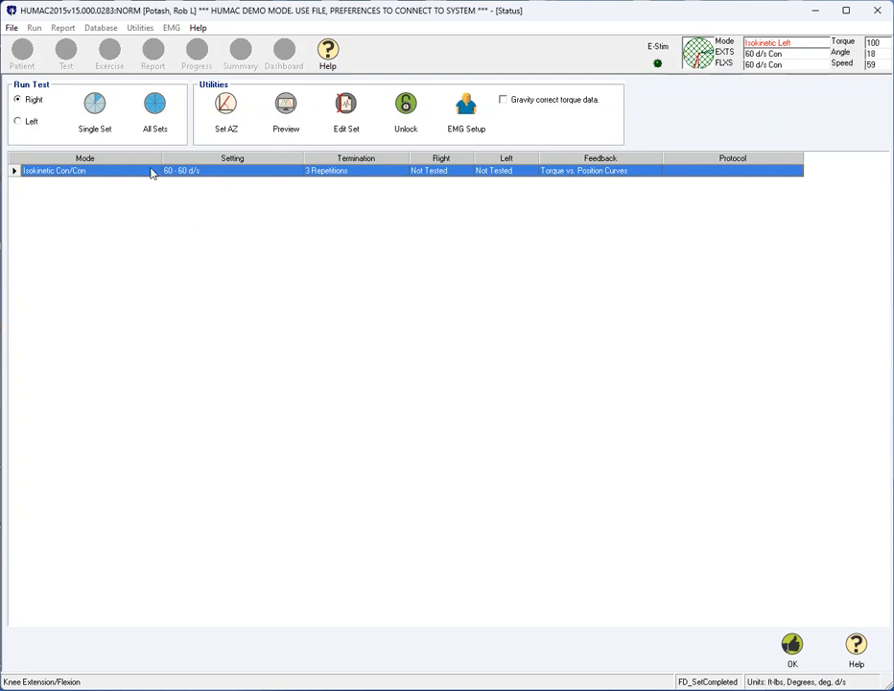
Start a single set for the right side and view the picture of the Knee/Hip Pad adapter.
left_click(94, 107)
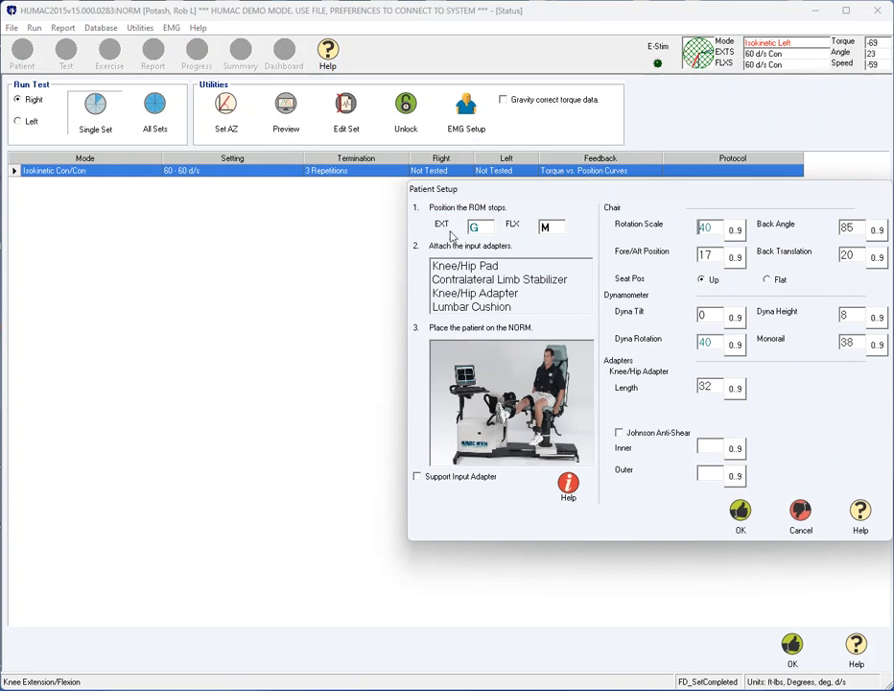
left_click(464, 266)
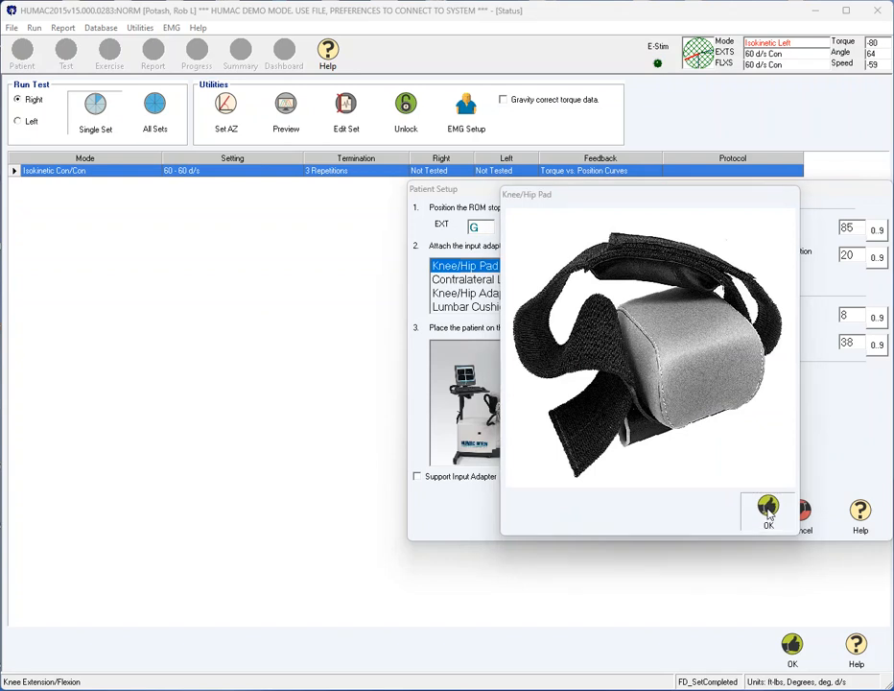
left_click(767, 513)
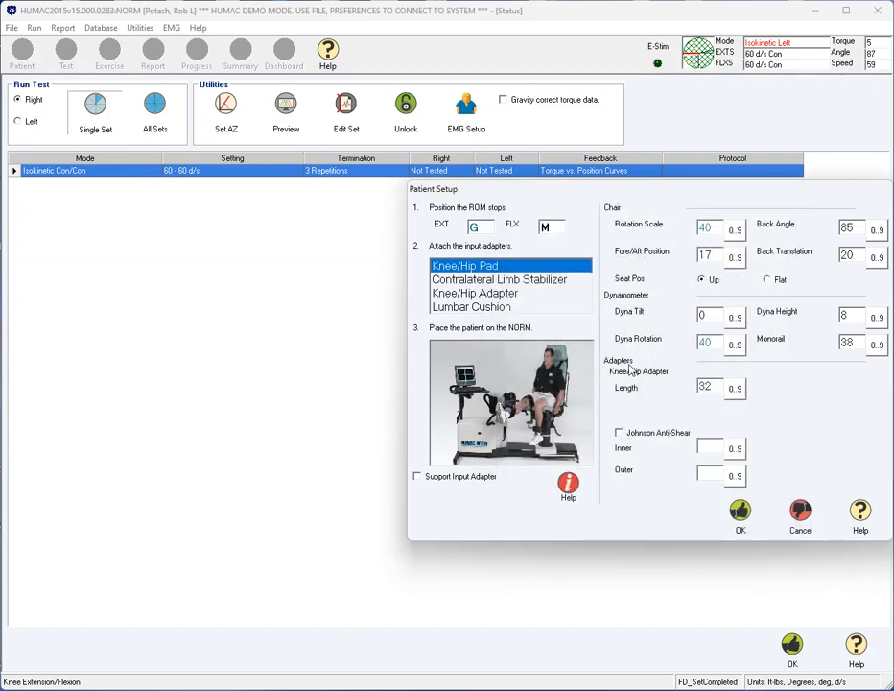
Accept the right-side patient setup and set anatomical zero with an offset of 0 degrees.
left_click(739, 515)
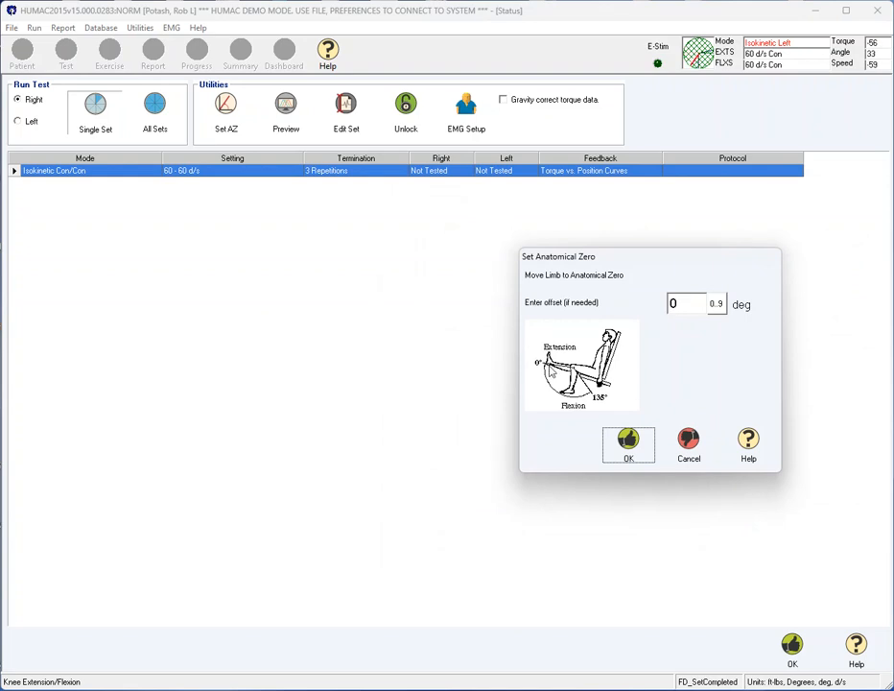
left_click(632, 451)
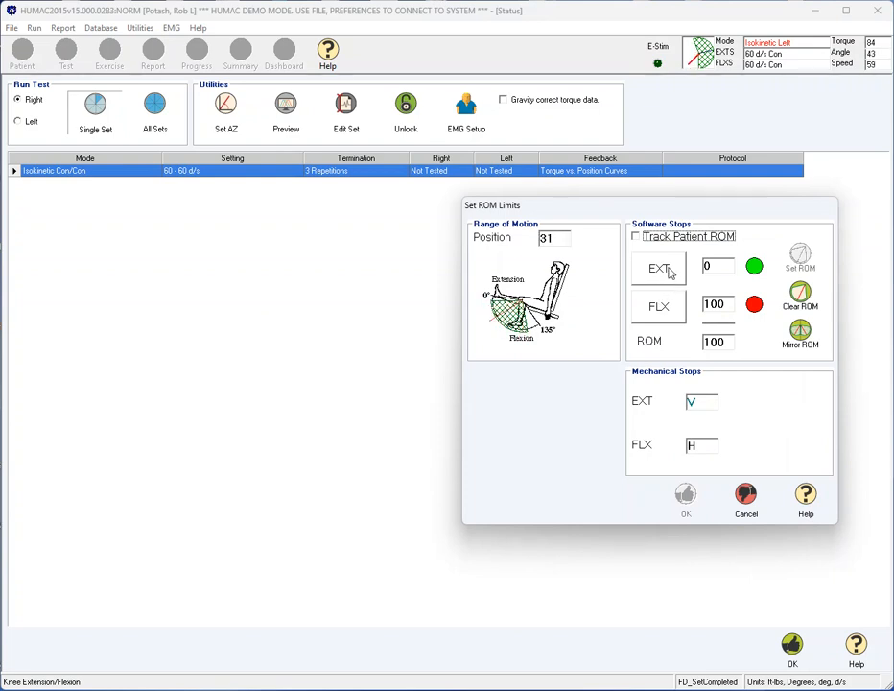
Set the software stops from the limb's position, with extension at 45 and flexion at 85 degrees.
left_click(670, 272)
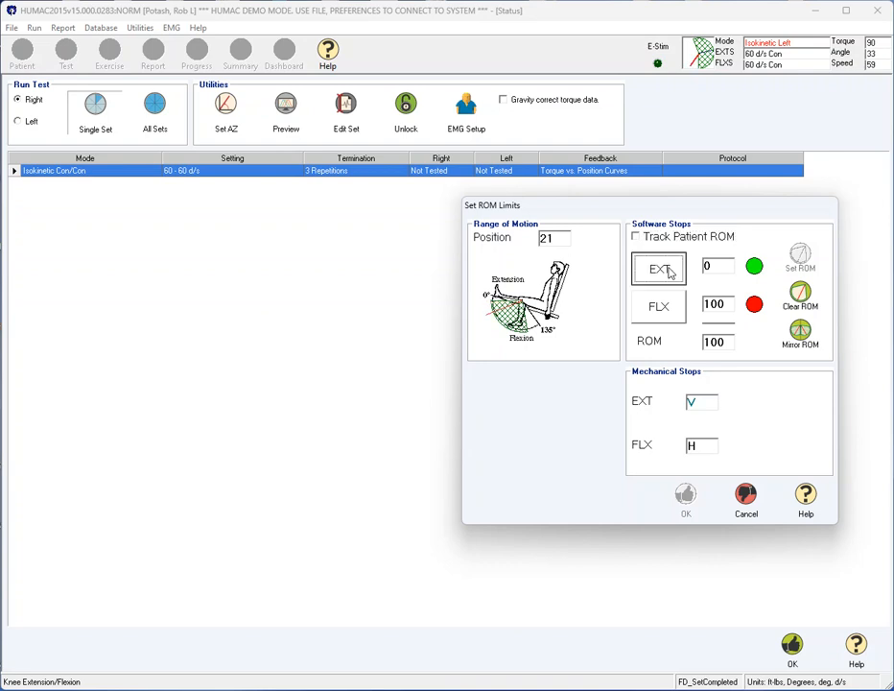
left_click(669, 318)
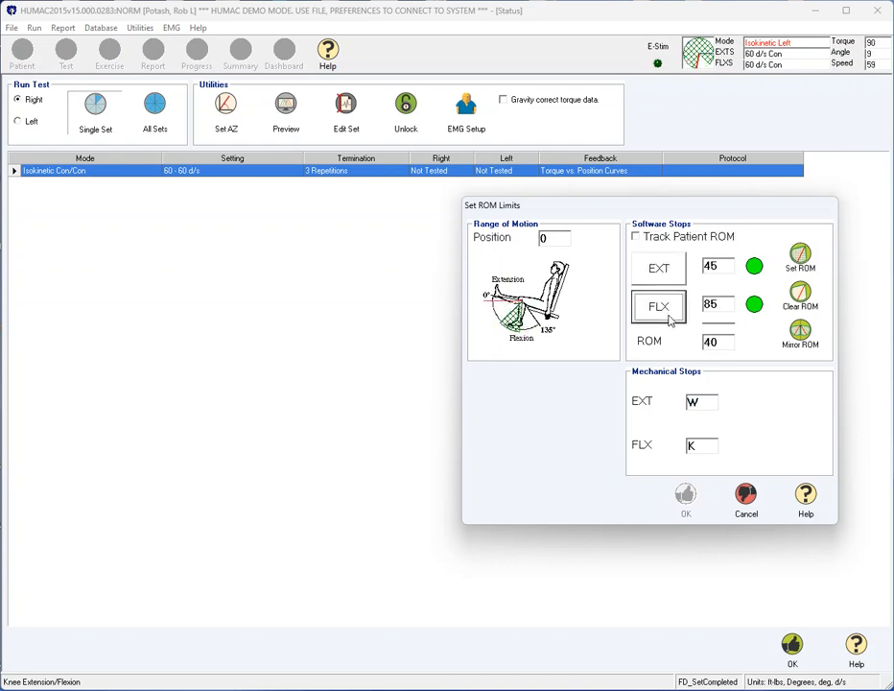
Clear the ROM limits, set them to 1 and 90 degrees by tracking the patient's ROM, and run the right-side set.
left_click(800, 297)
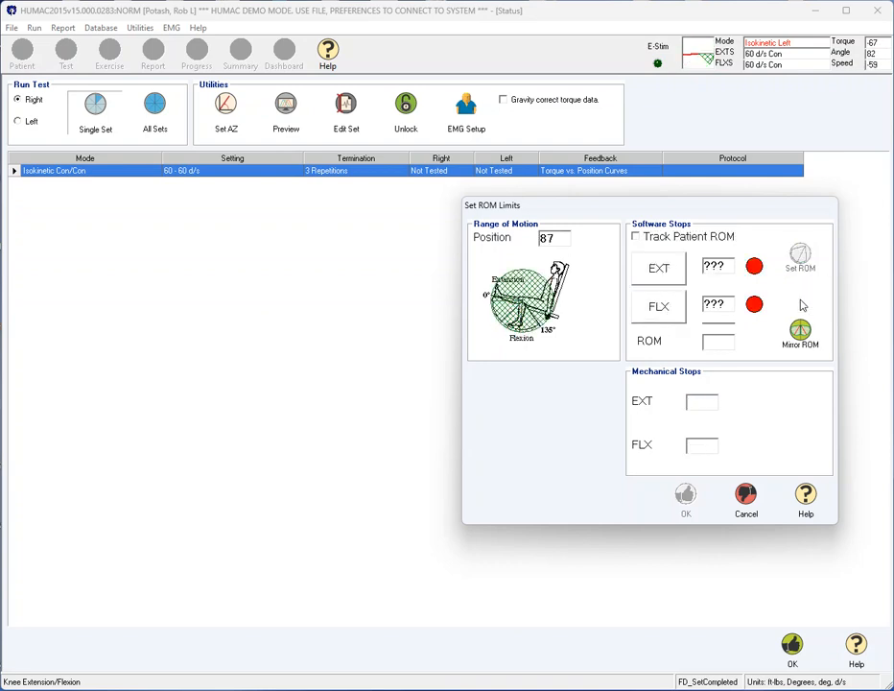
left_click(674, 237)
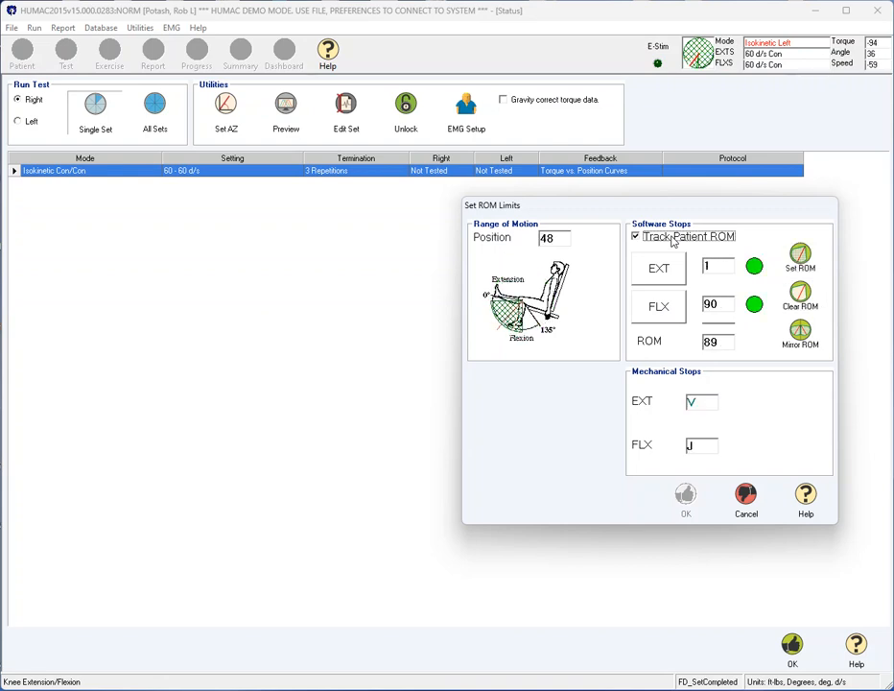
left_click(800, 256)
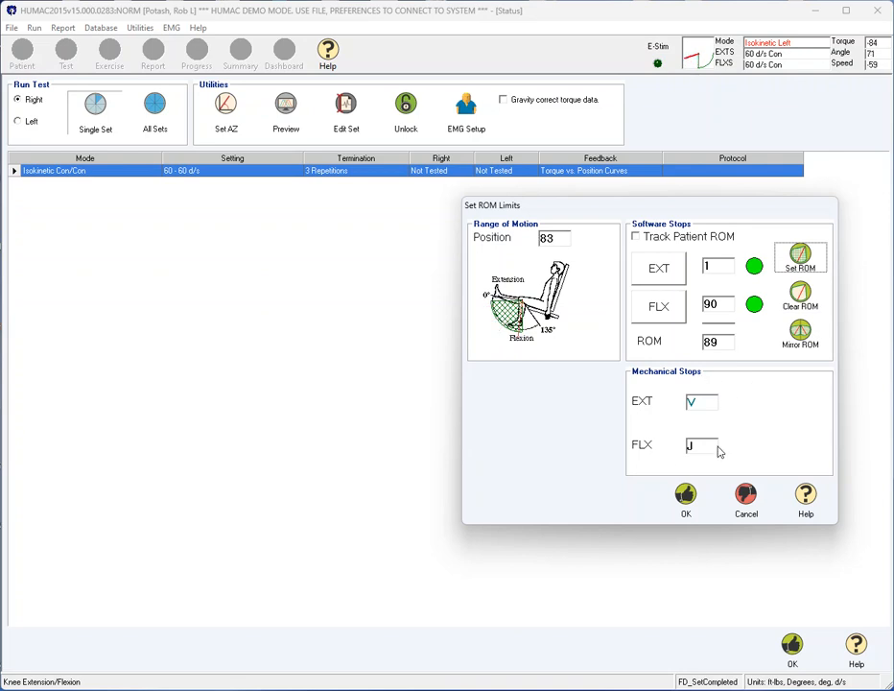
left_click(687, 496)
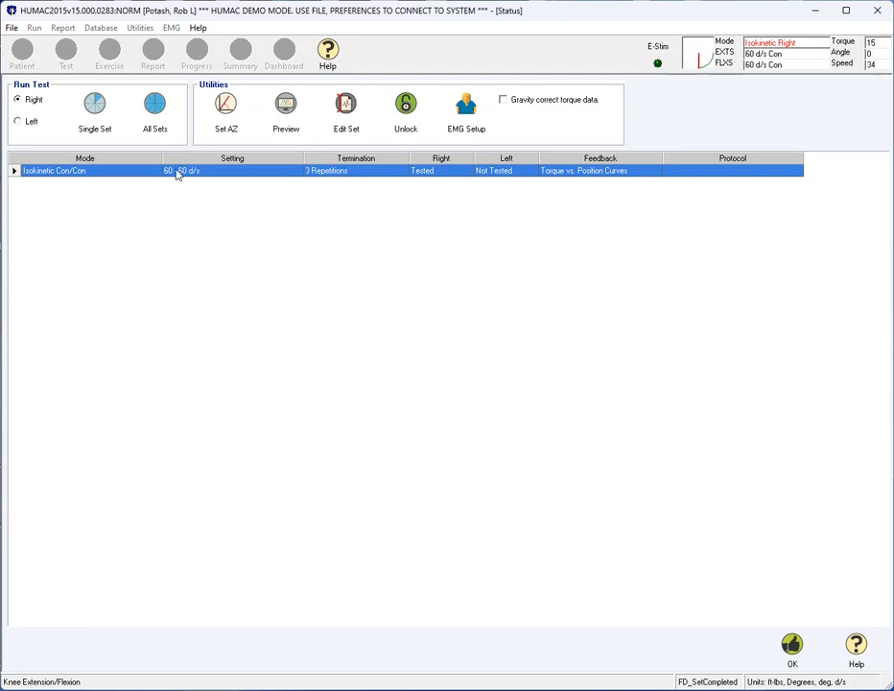
Start a single set for the left side and view the picture of the Contralateral Limb Stabilizer.
left_click(23, 123)
left_click(92, 122)
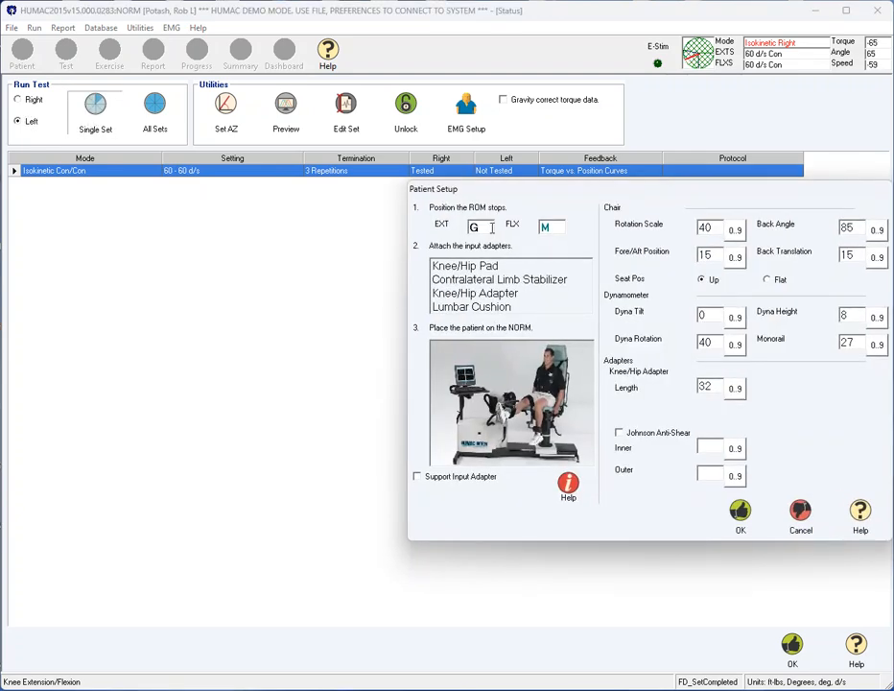
double_click(487, 284)
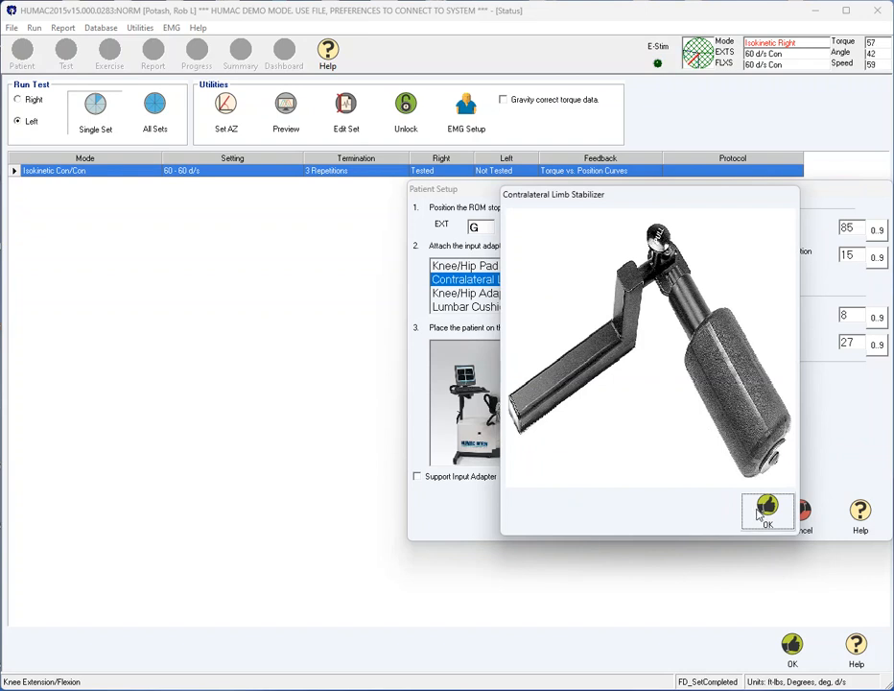
left_click(765, 511)
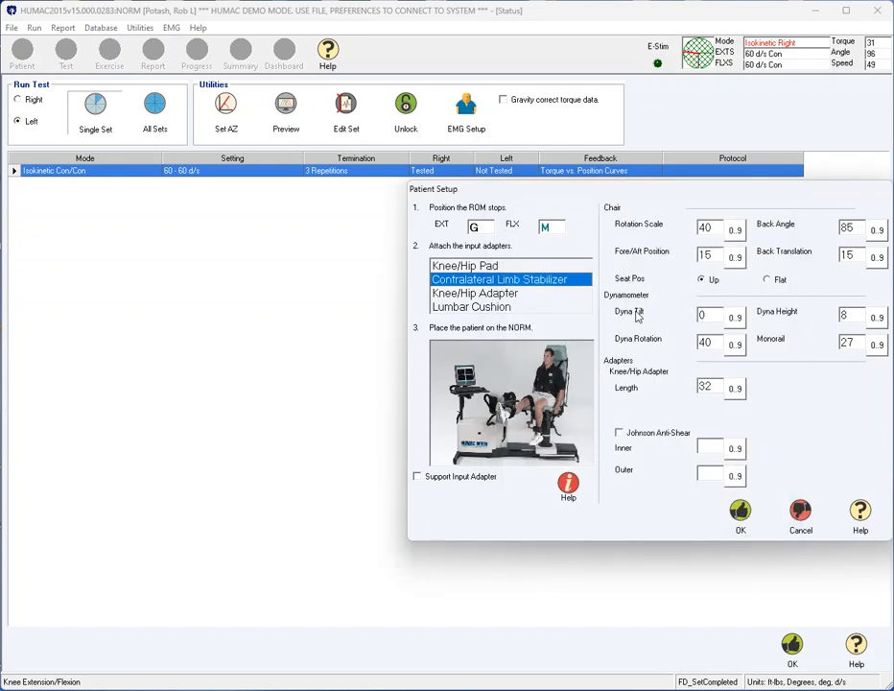
Accept the left-side patient setup and set its anatomical zero with an offset of 0 degrees.
left_click(737, 525)
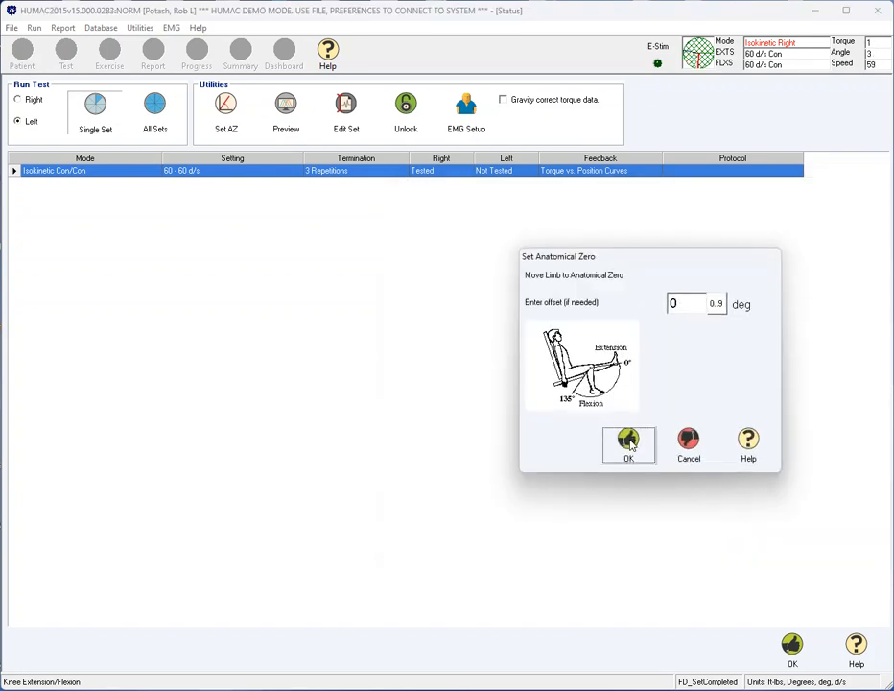
left_click(628, 450)
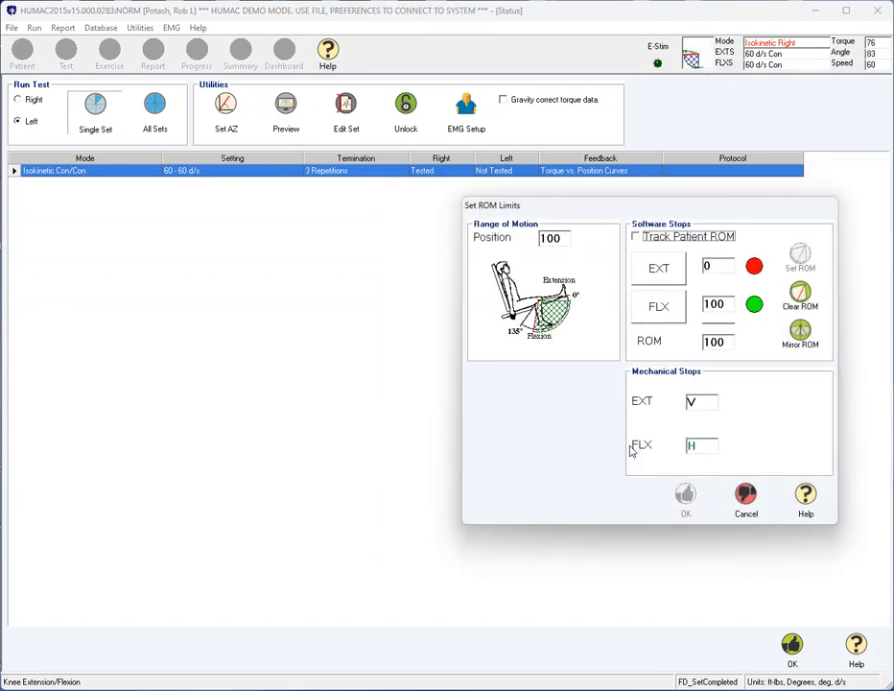
Replace the left side's ROM limits with the mirrored right-side limits of 1 and 90 degrees, and run the left-side set.
left_click(659, 270)
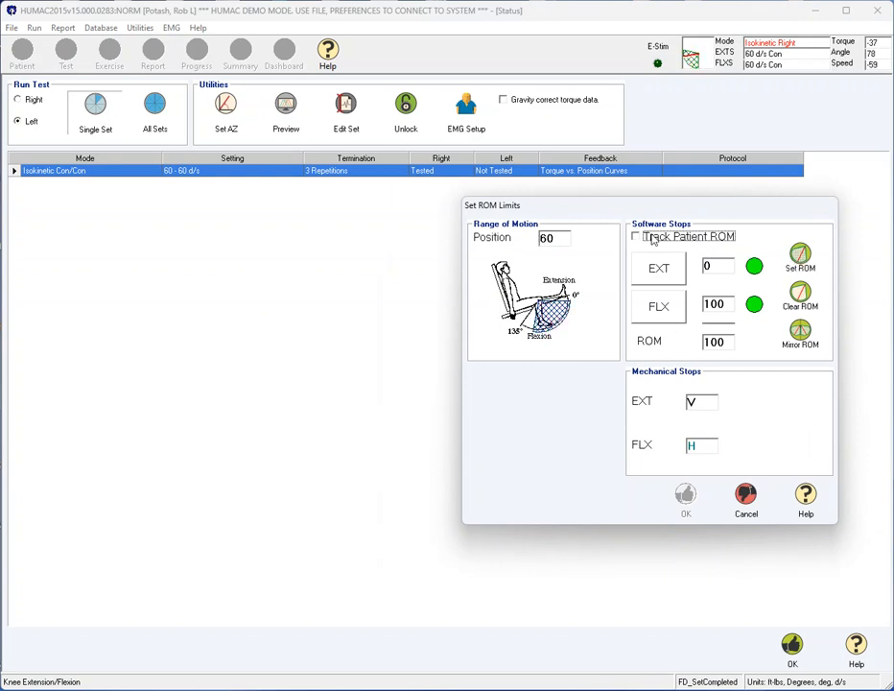
left_click(800, 296)
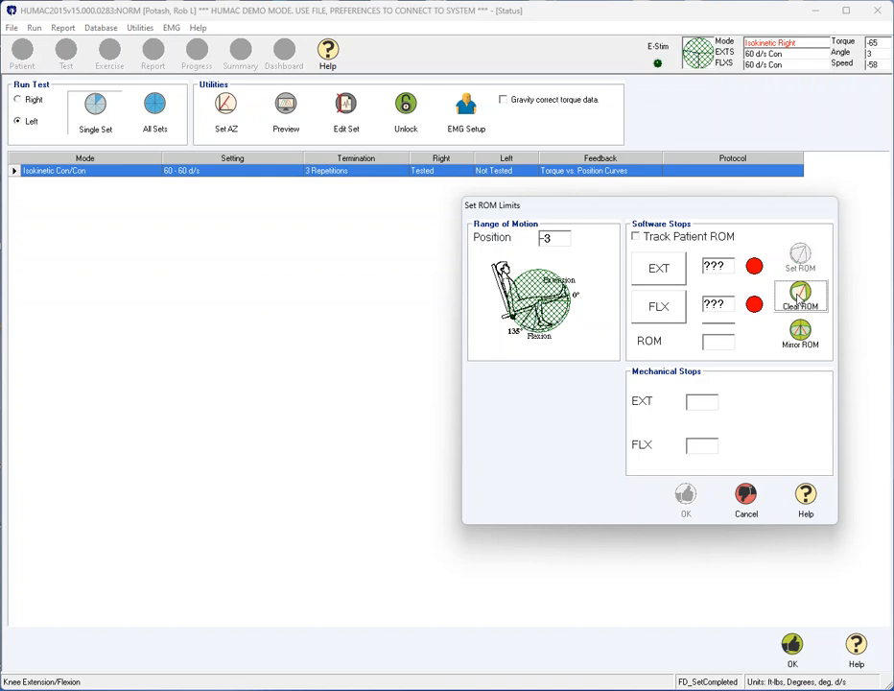
left_click(804, 338)
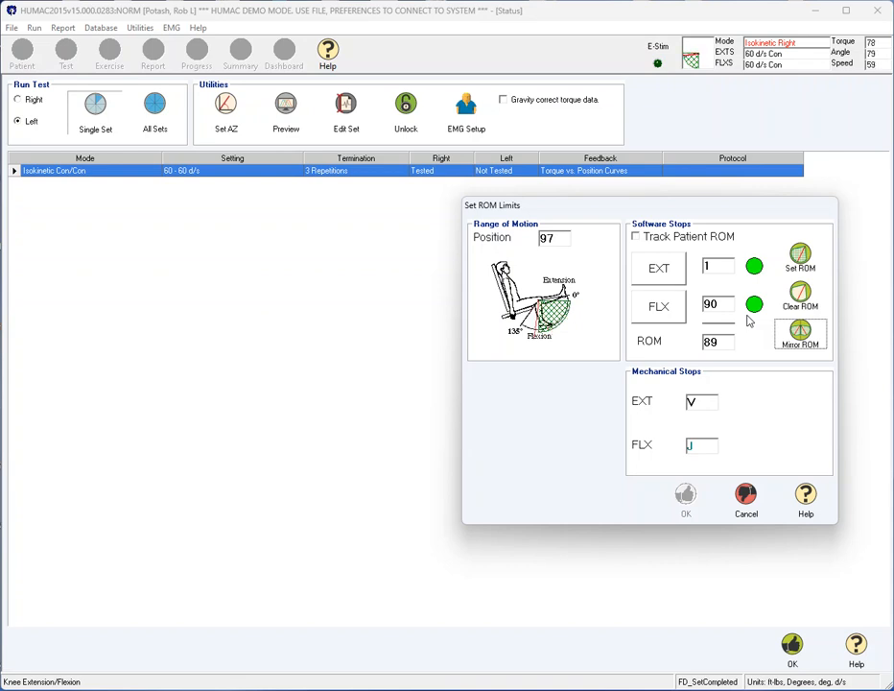
left_click(806, 261)
left_click(686, 499)
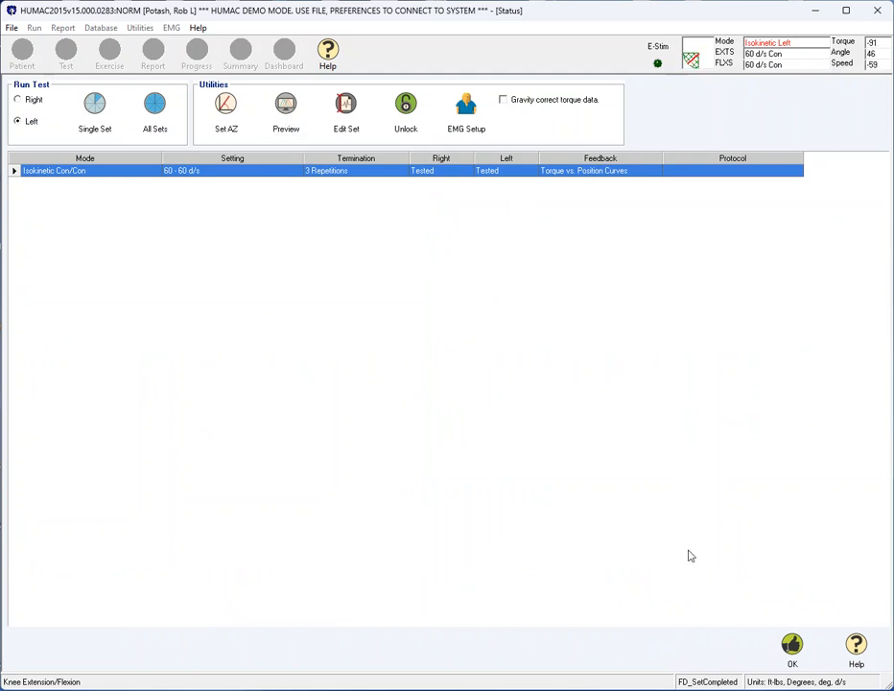
Finish the test and preview the Short Form Torque vs. Position report for the 8/4/2007 14:33:37 Knee Extension/Flexion test.
left_click(790, 650)
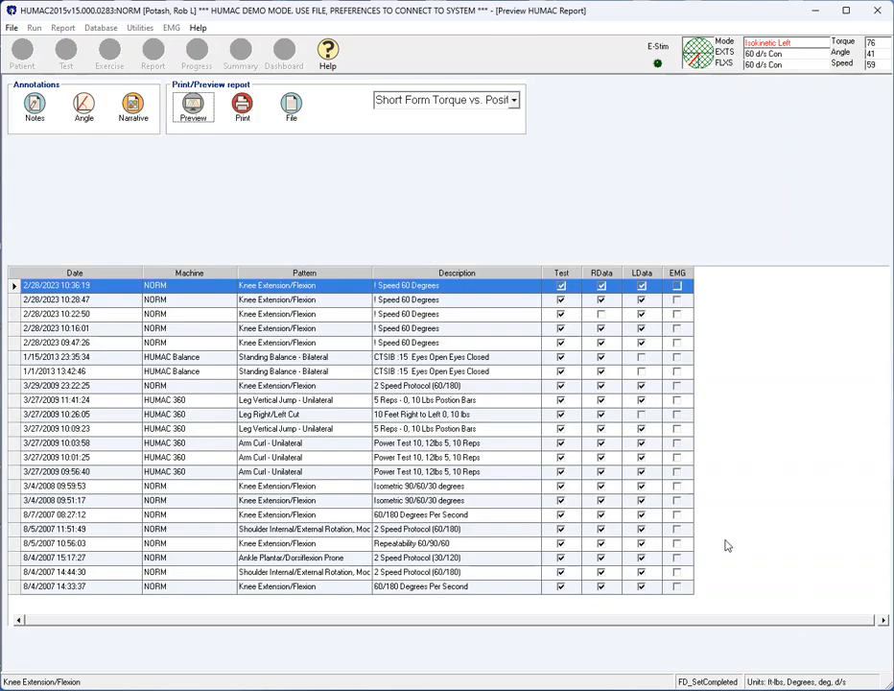
left_click(514, 100)
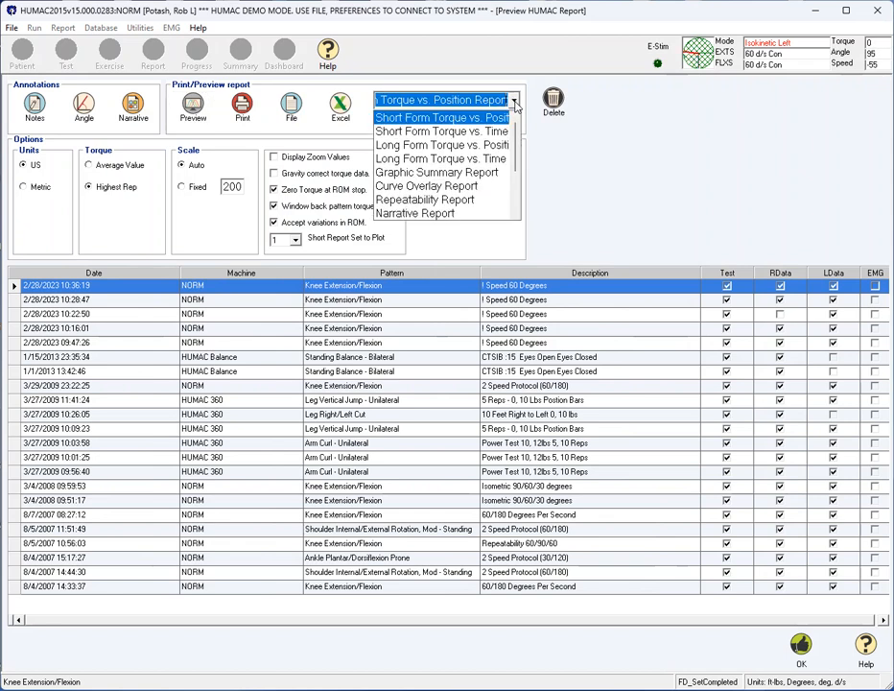
left_click(467, 119)
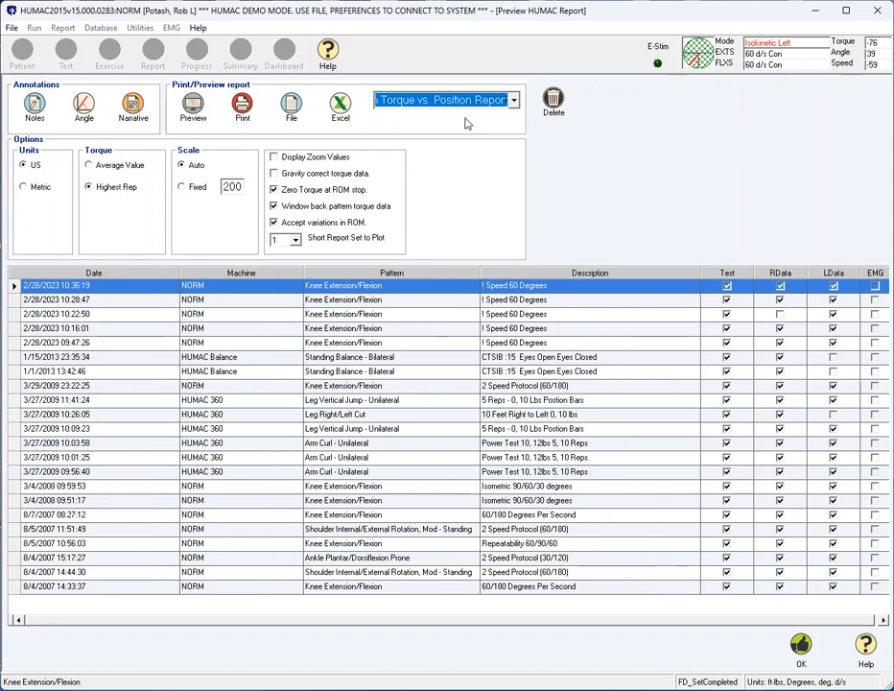
left_click(427, 588)
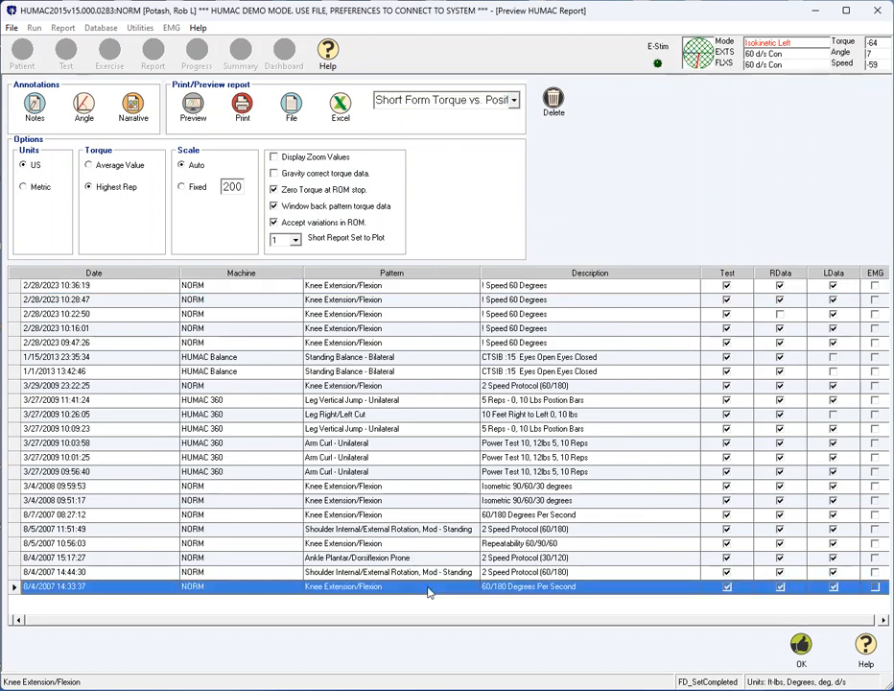
left_click(194, 109)
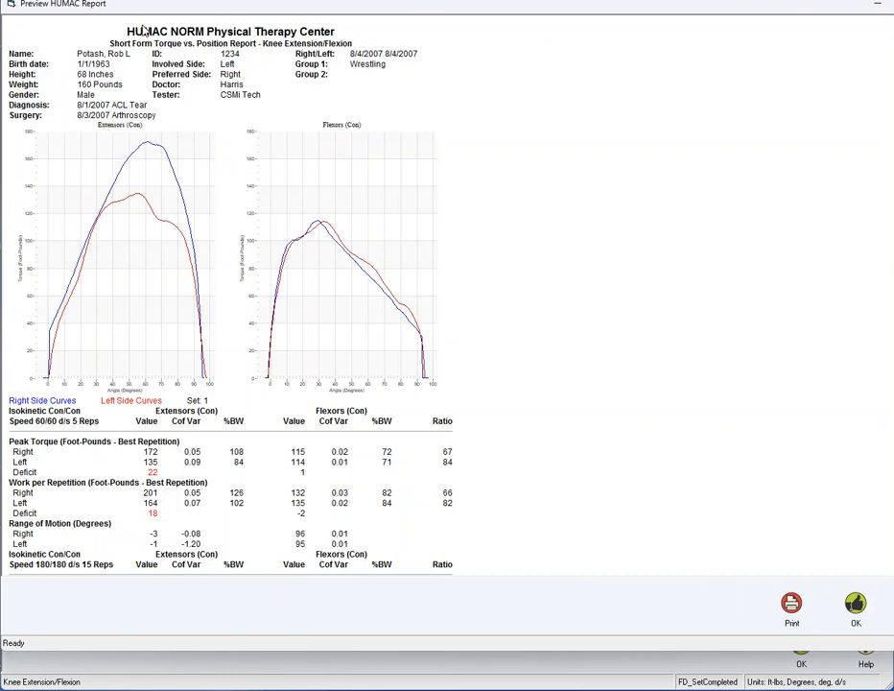
Examine the report's header, patient details, torque curves and peak torque figures, and close the preview.
left_click_drag(150, 31, 255, 45)
left_click_drag(116, 64, 170, 64)
left_click(856, 606)
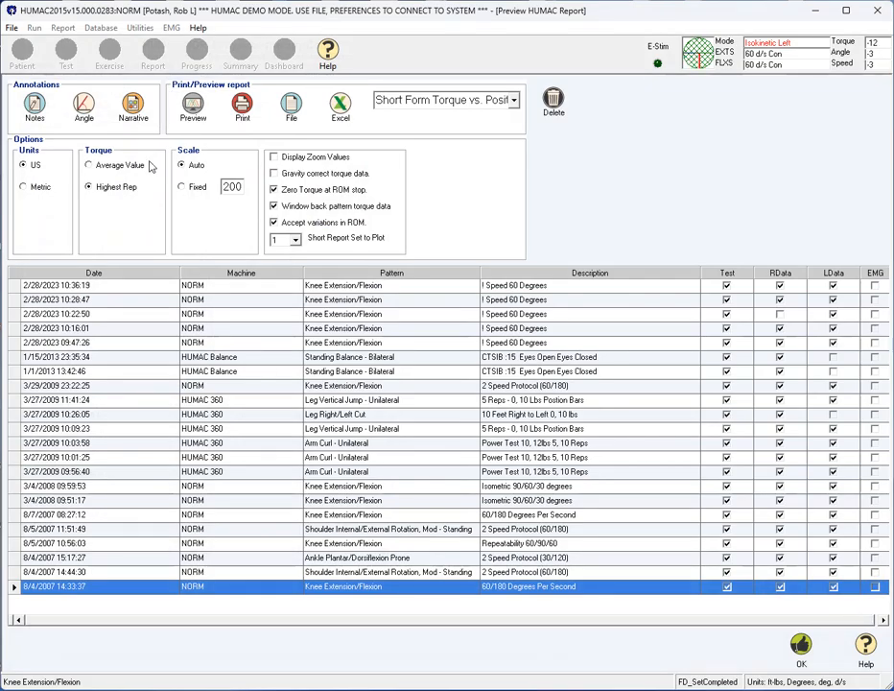
Open the angle annotations for the report and set the first extensor angle to 70 degrees.
left_click(85, 117)
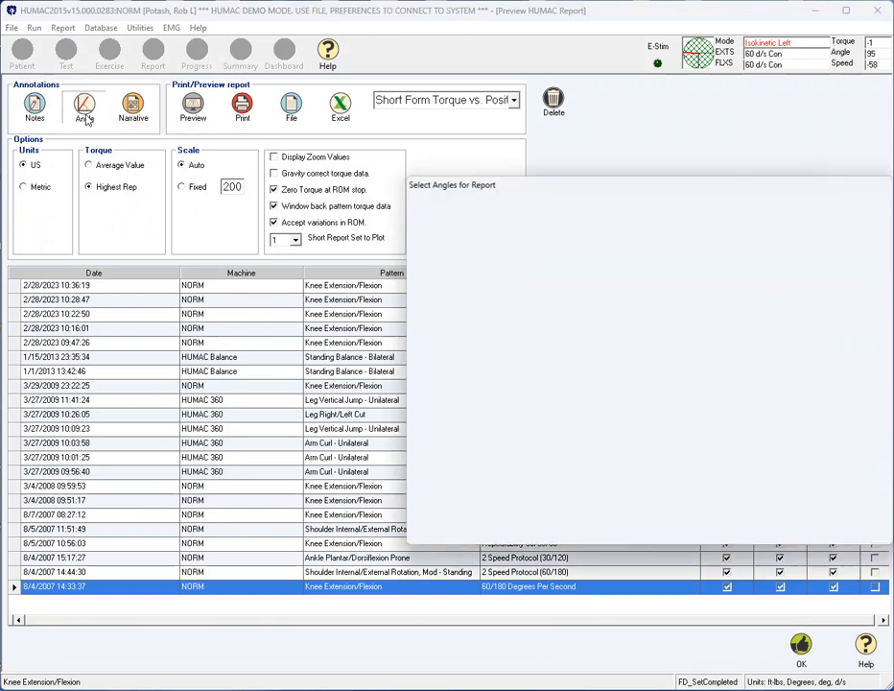
left_click_drag(684, 180, 355, 112)
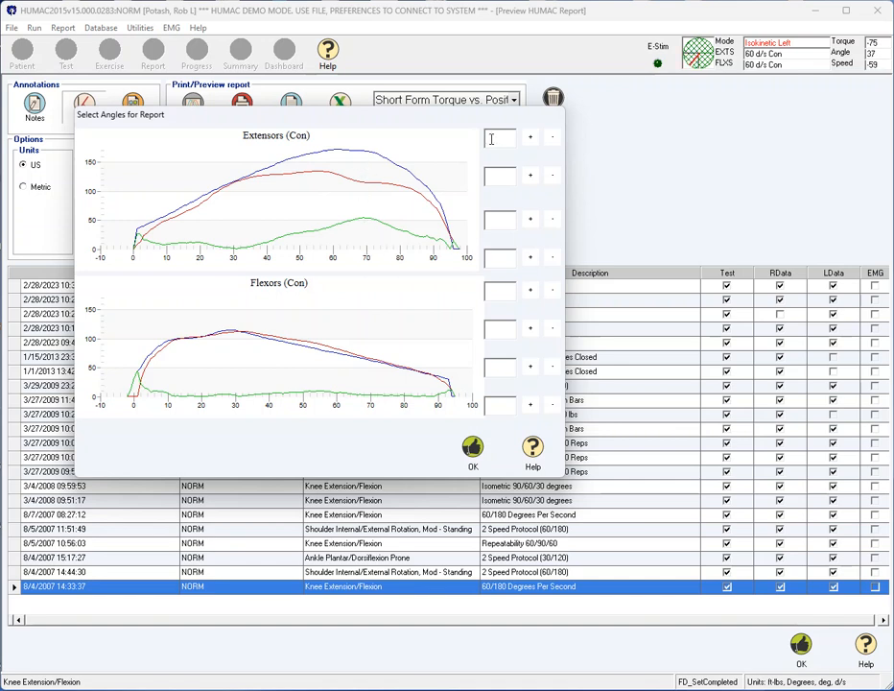
type("70")
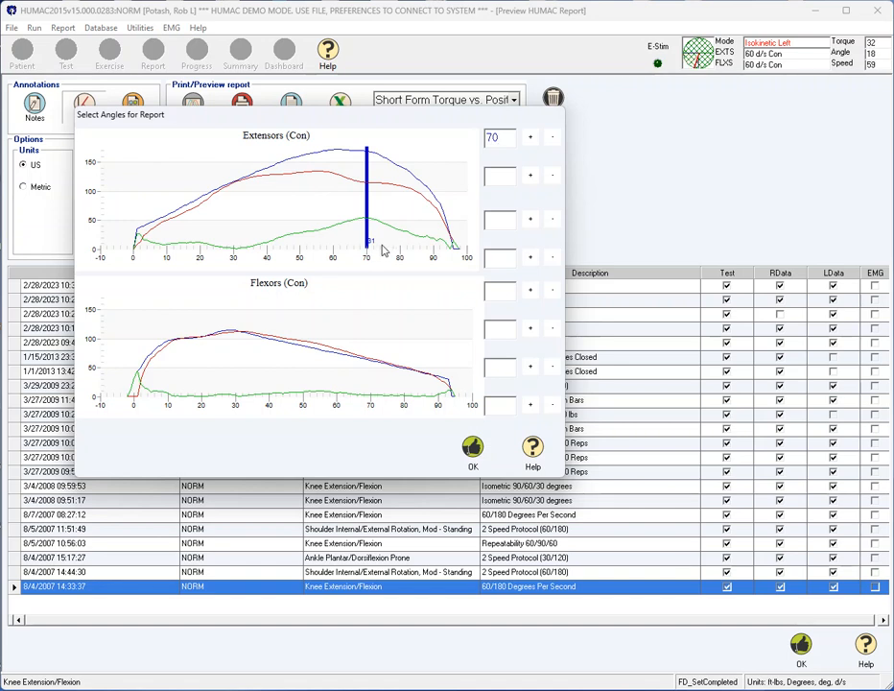
left_click(553, 138)
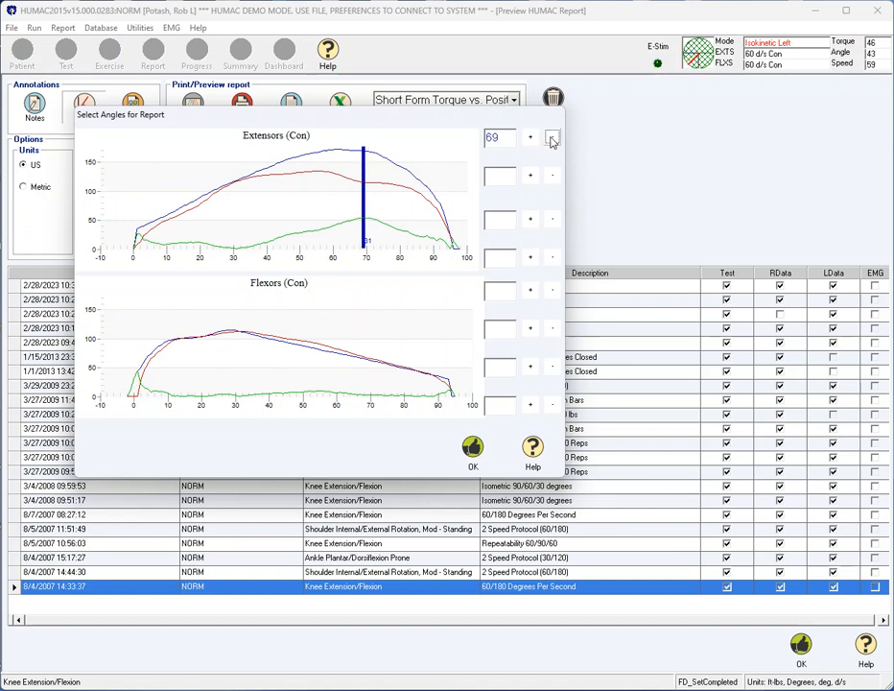
left_click(531, 138)
left_click(531, 138)
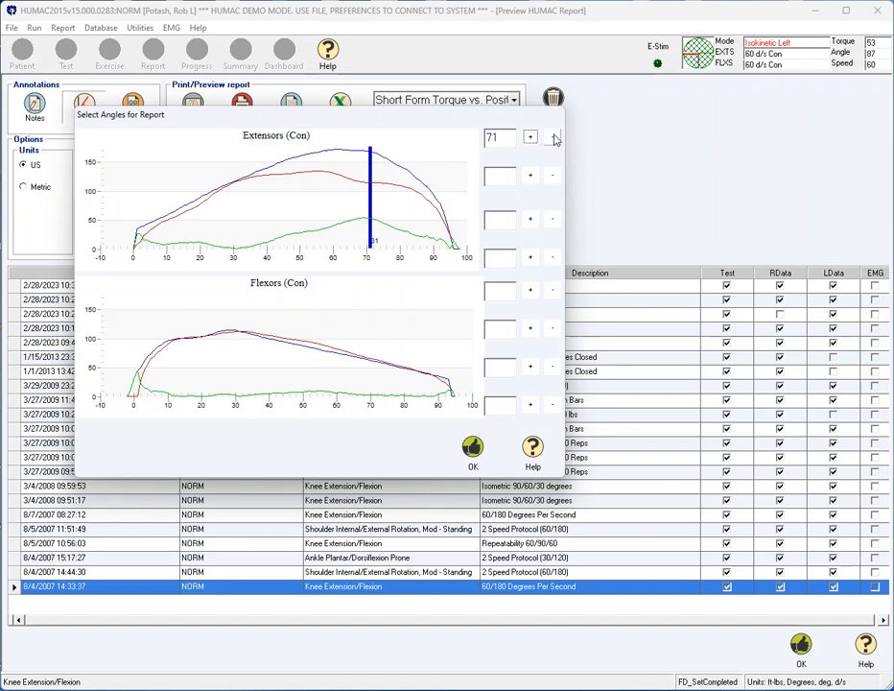
left_click(552, 137)
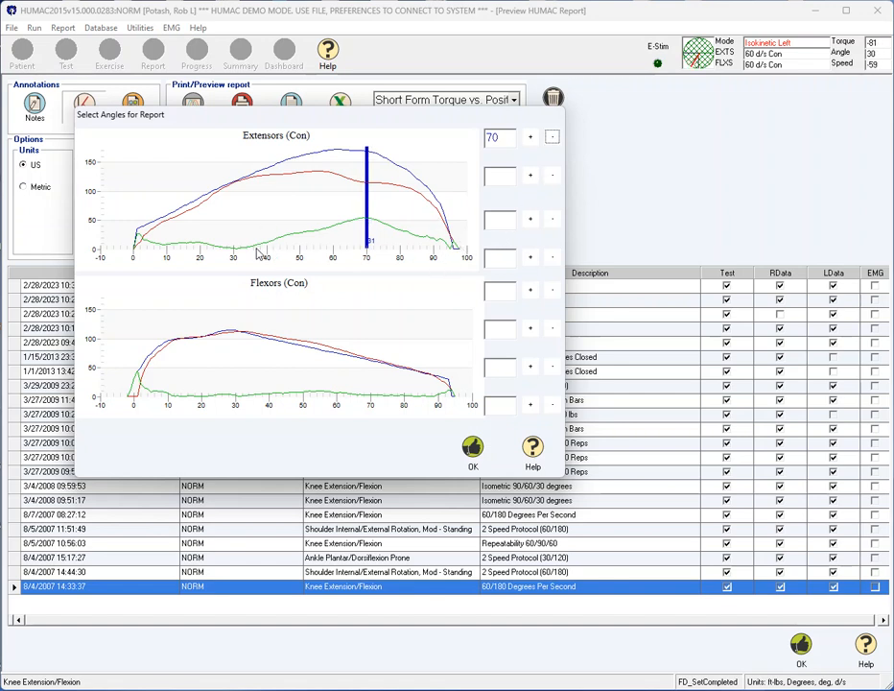
Set the second and third extensor report angles to 35 and 95 degrees and accept the angle selection.
left_click(499, 179)
type("35")
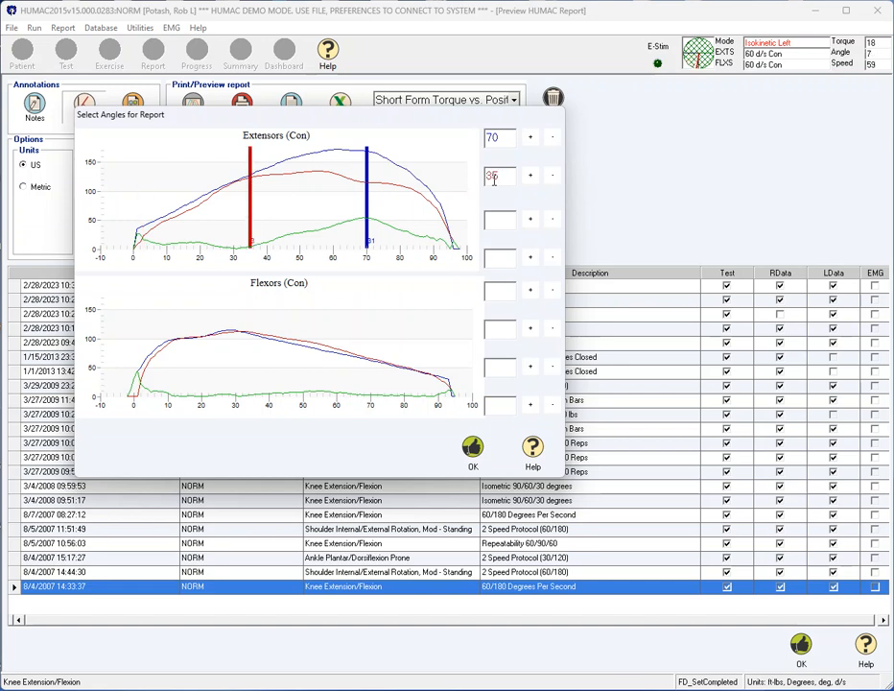
left_click(509, 218)
type("95")
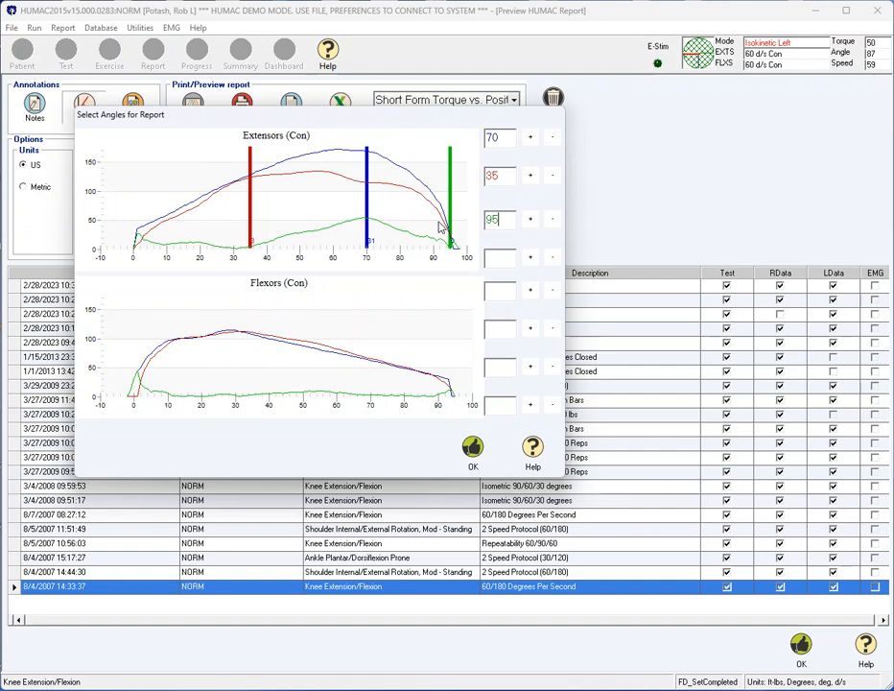
left_click(472, 449)
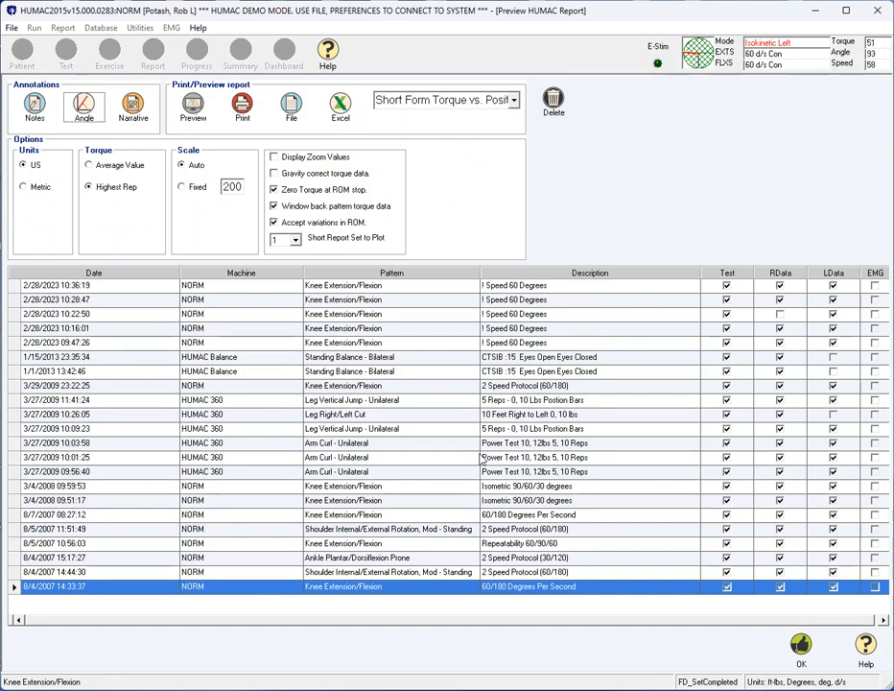
Generate a narrative report with the Isokinetic Con/Eccentric Training modality and the goals Increase range-of-motion and Increase strength.
left_click(135, 113)
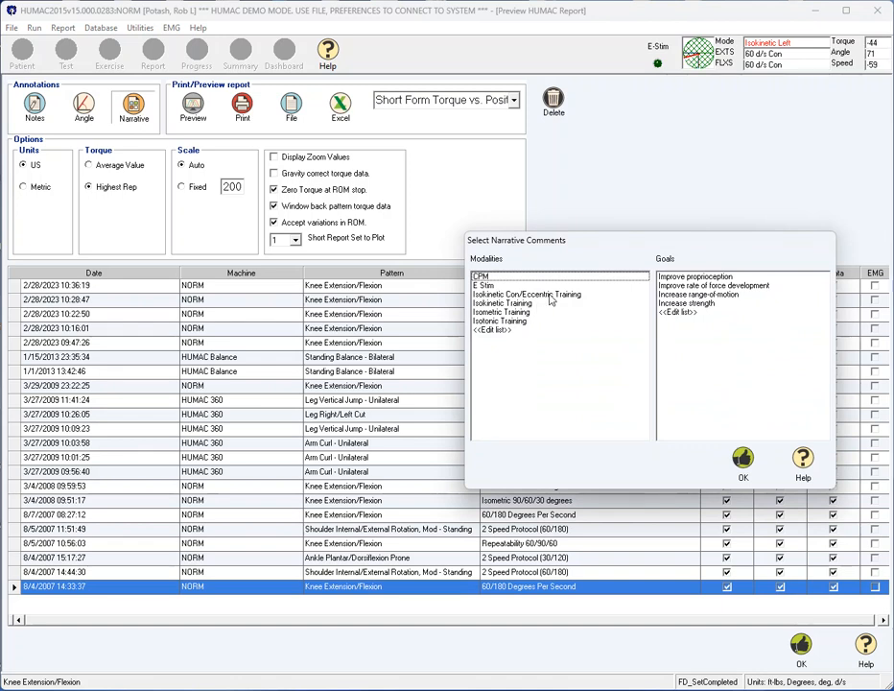
left_click(551, 294)
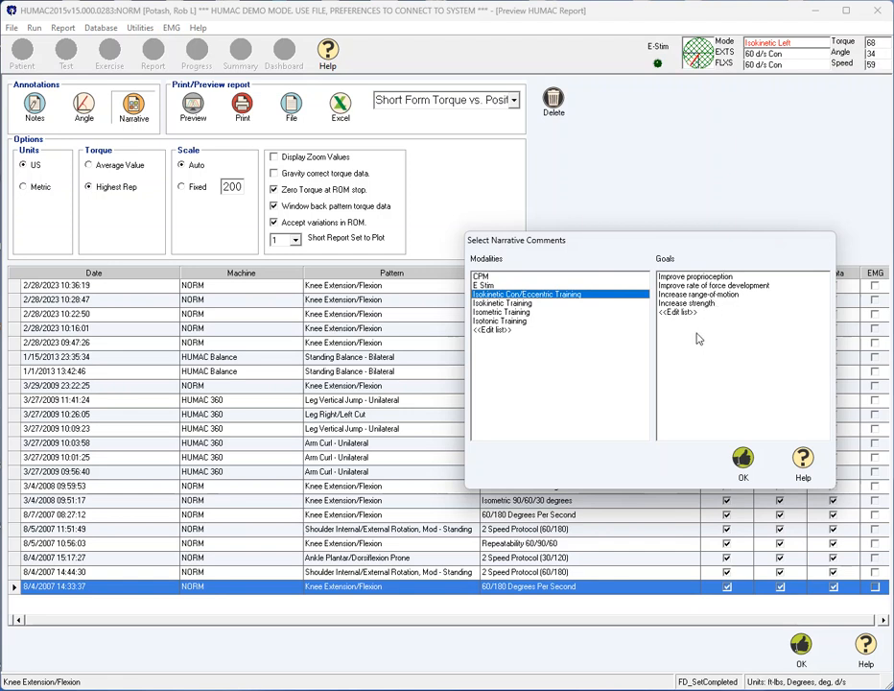
left_click(715, 295)
left_click(718, 303)
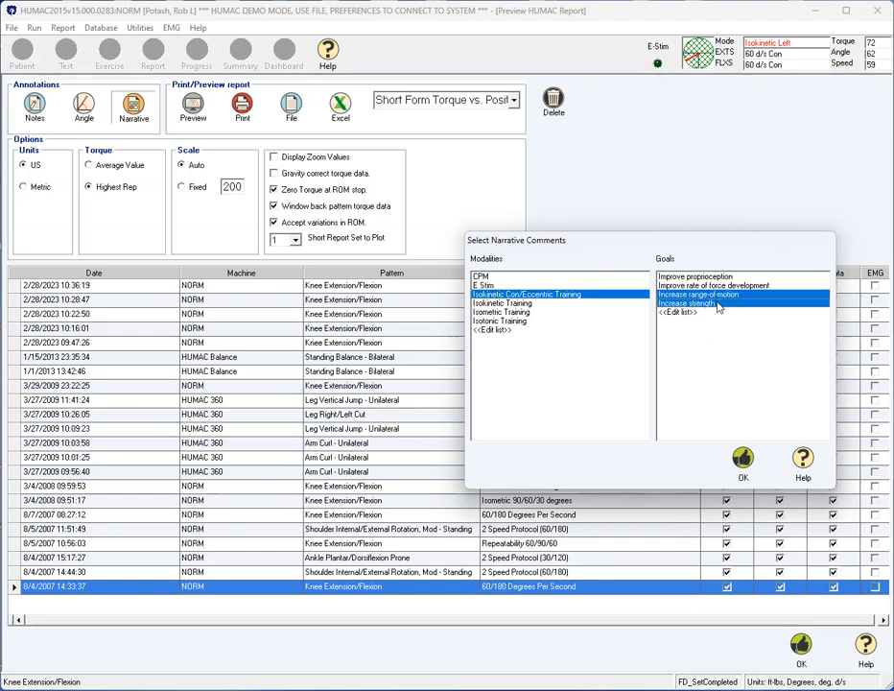
left_click(743, 464)
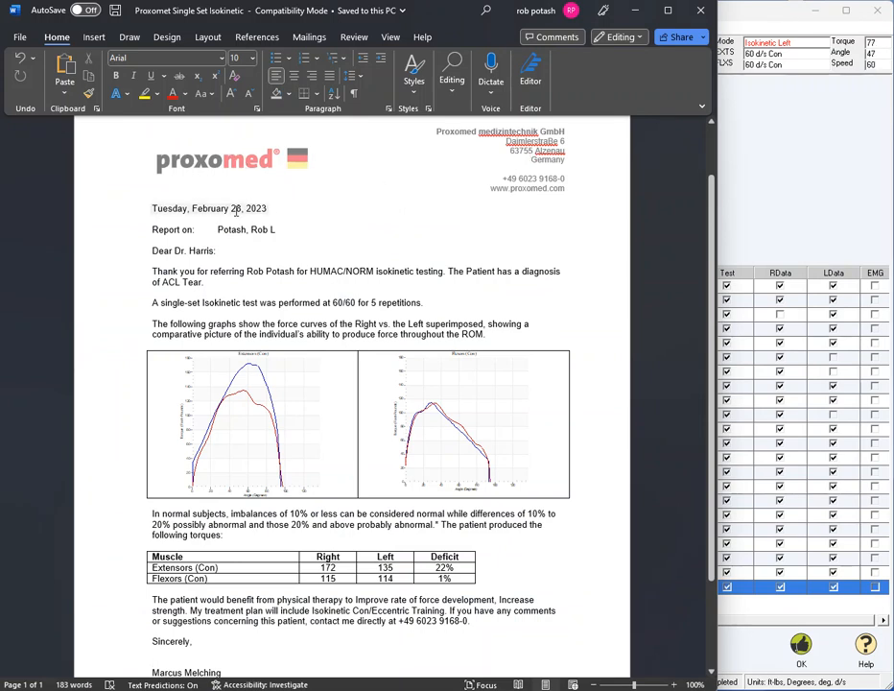
Review the patient name, diagnosis, and test speed and repetitions in the narrative letter.
left_click(260, 229)
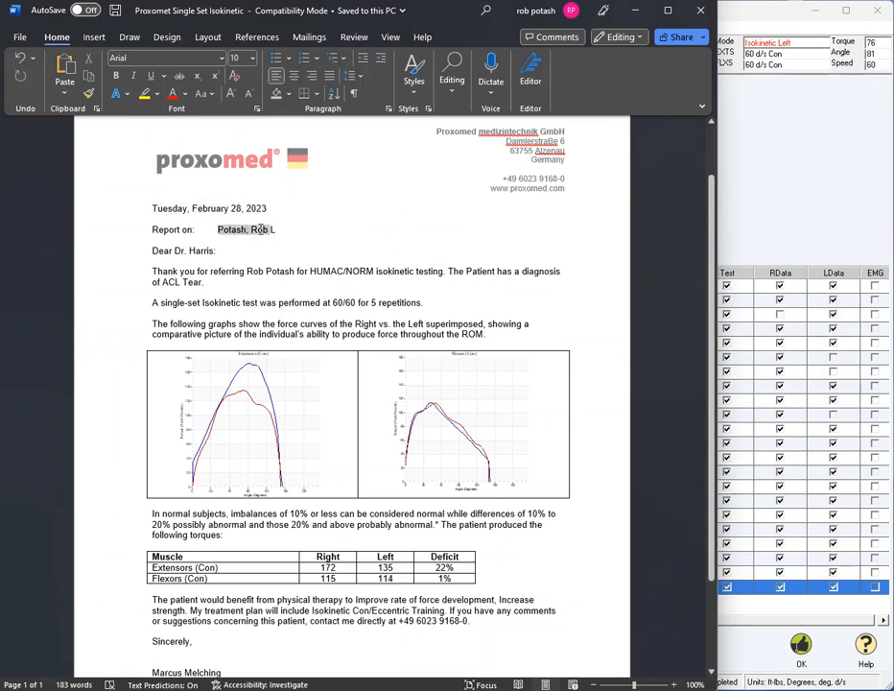
double_click(260, 230)
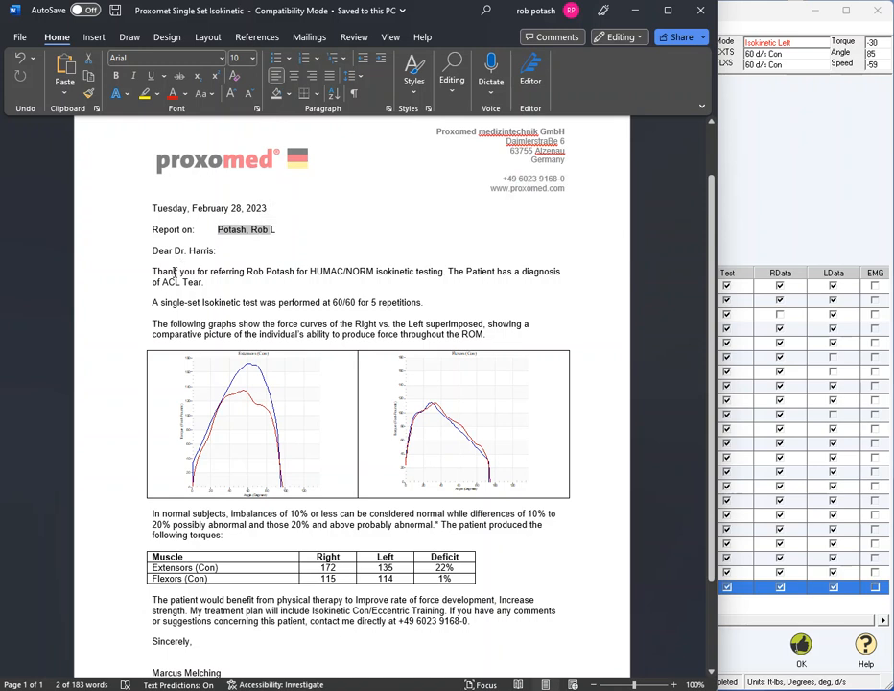
left_click_drag(163, 282, 182, 282)
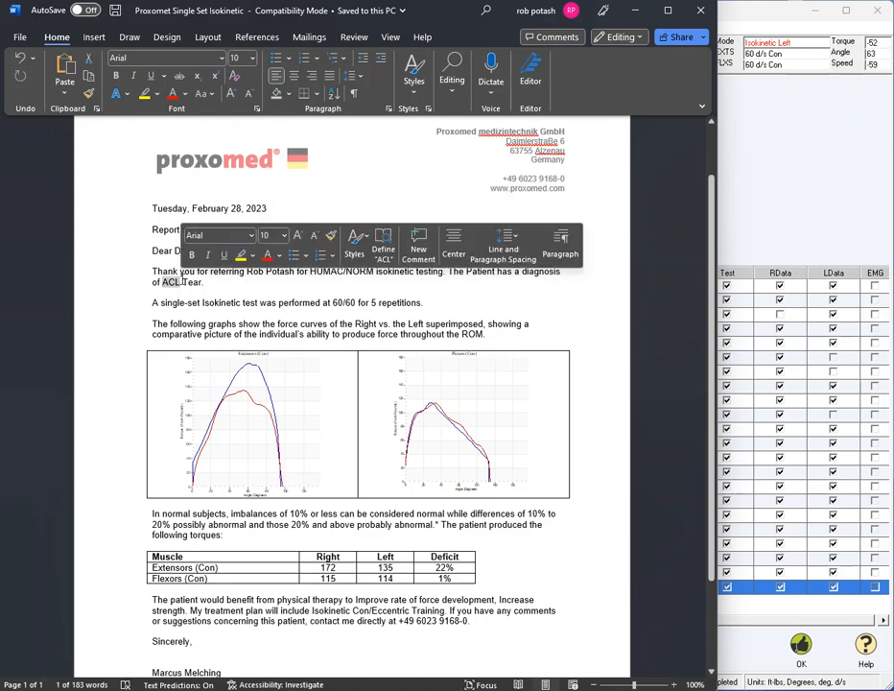
left_click(255, 286)
left_click_drag(279, 302, 379, 302)
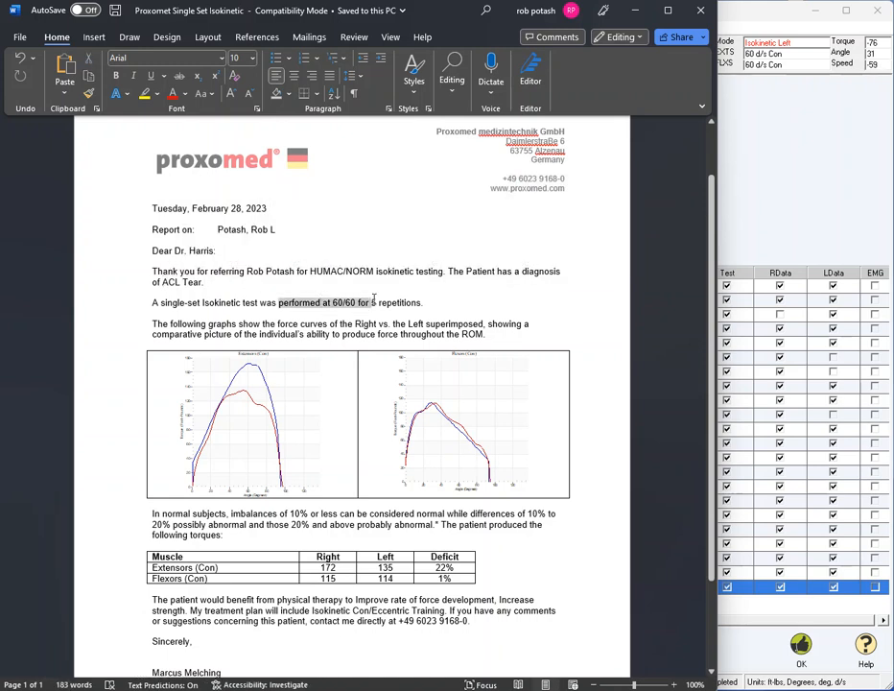
left_click(355, 316)
Examine the letter's force curves, torque deficit table and treatment plan paragraph, and close the document.
scroll(355, 316, "down", 1)
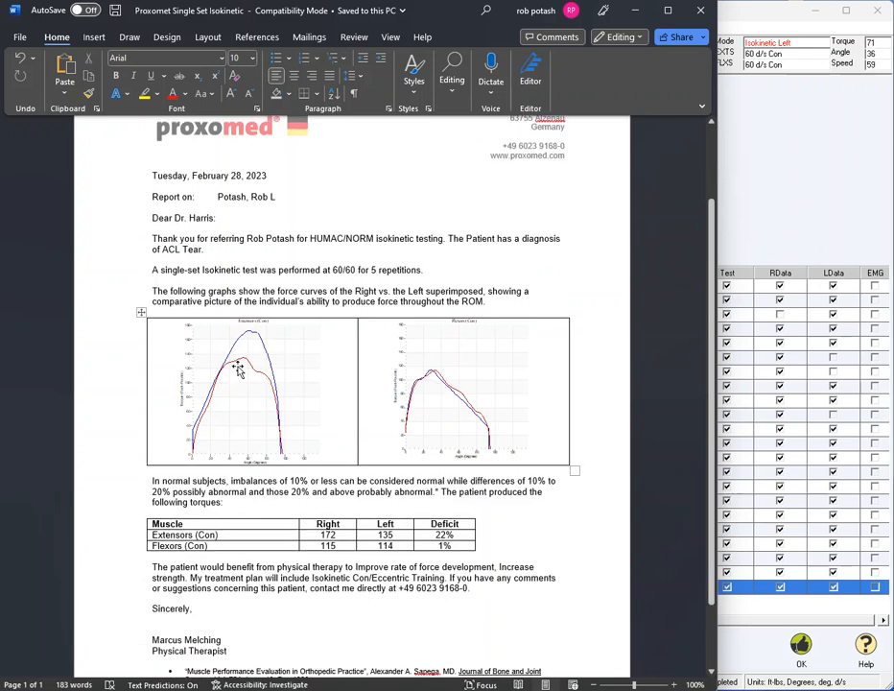
scroll(387, 394, "down", 2)
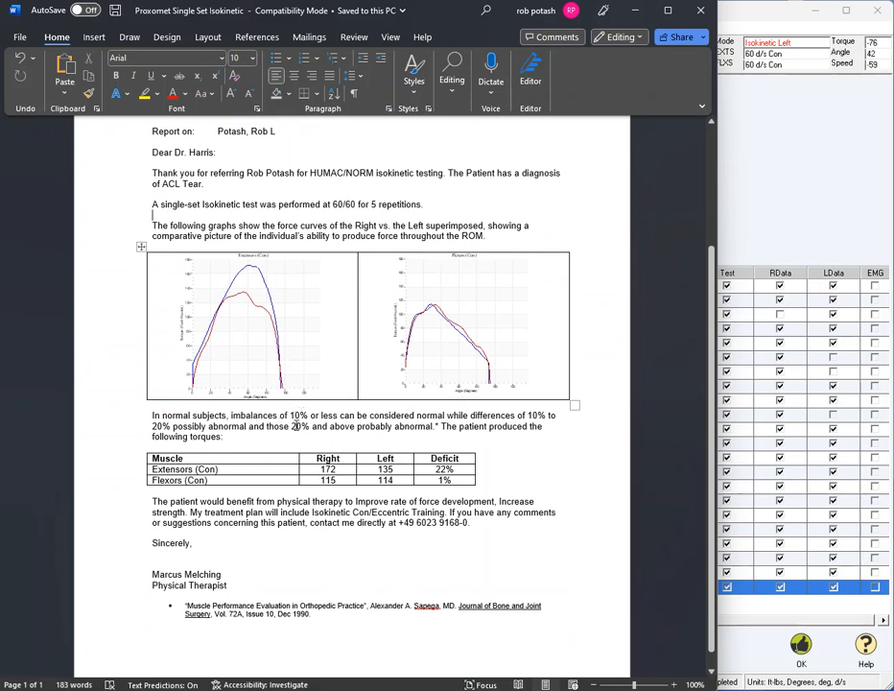
scroll(320, 429, "down", 1)
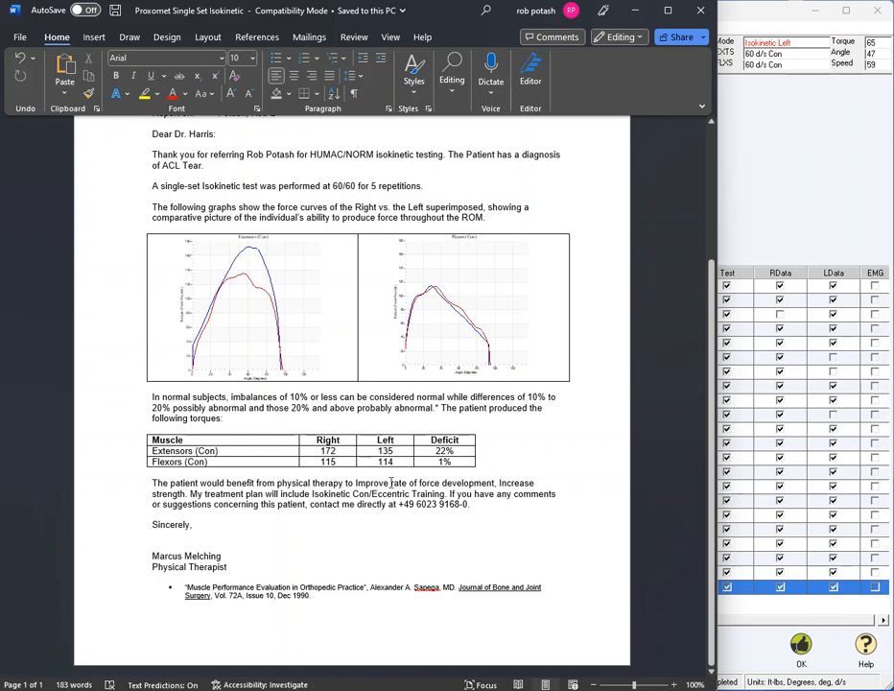
left_click_drag(401, 477, 152, 483)
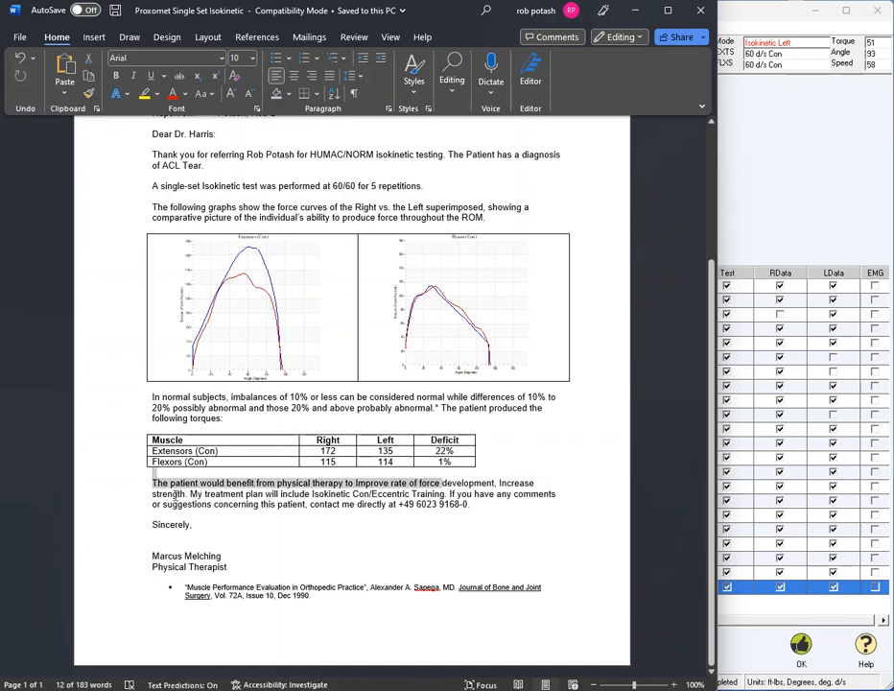
left_click(307, 493)
left_click_drag(309, 493, 374, 493)
left_click(374, 493)
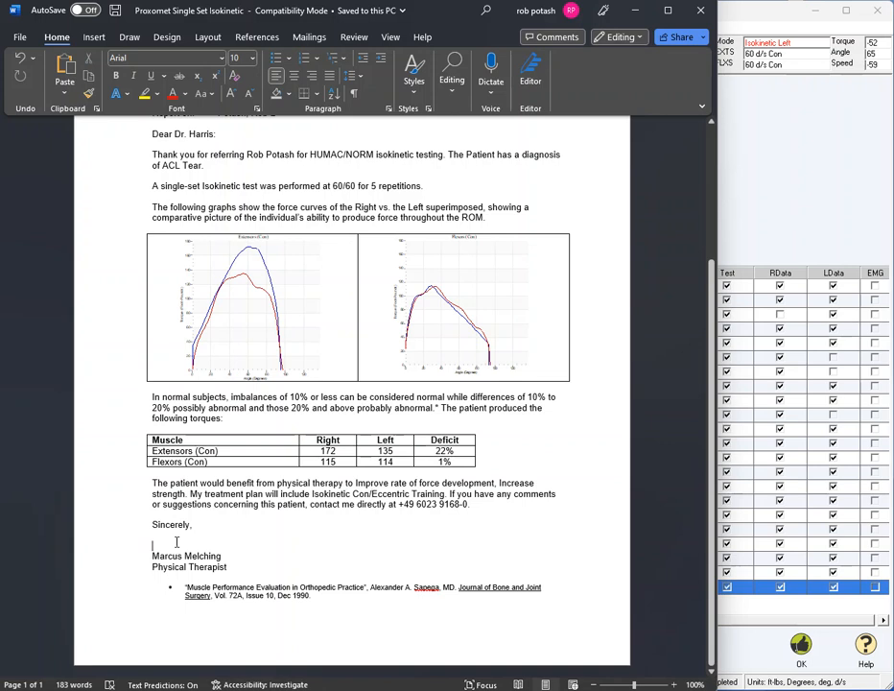
scroll(296, 523, "up", 4)
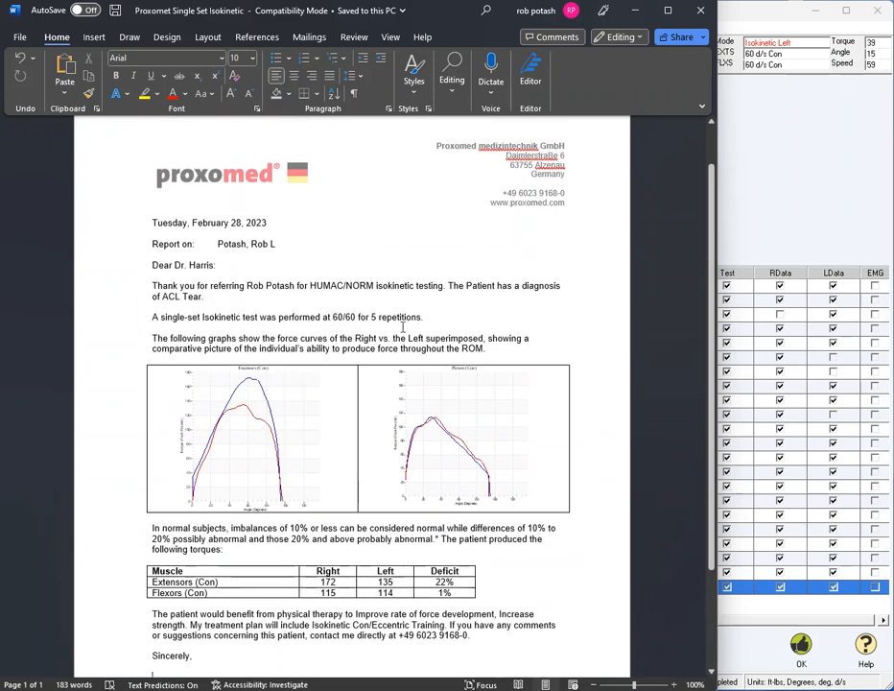
left_click(702, 14)
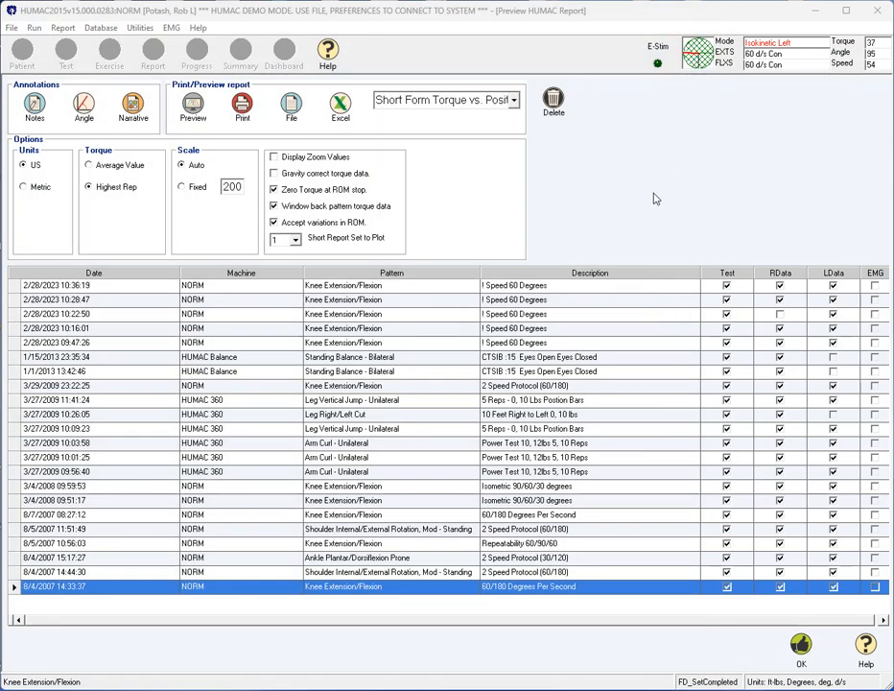
Export the selected test's data to Excel, view the left-side isokinetic chart, and close the workbook and the report screen.
left_click(348, 110)
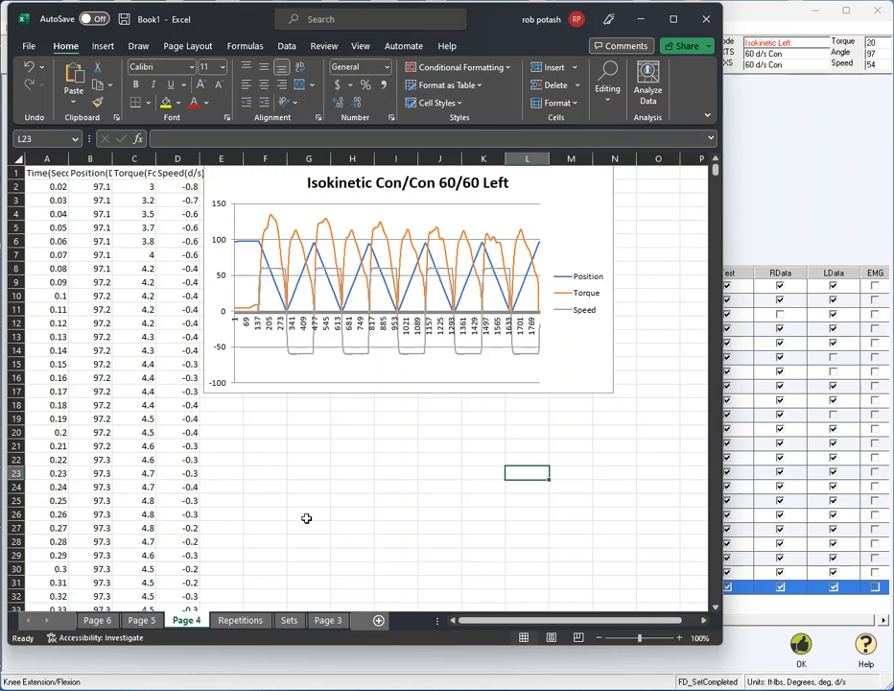
left_click(704, 20)
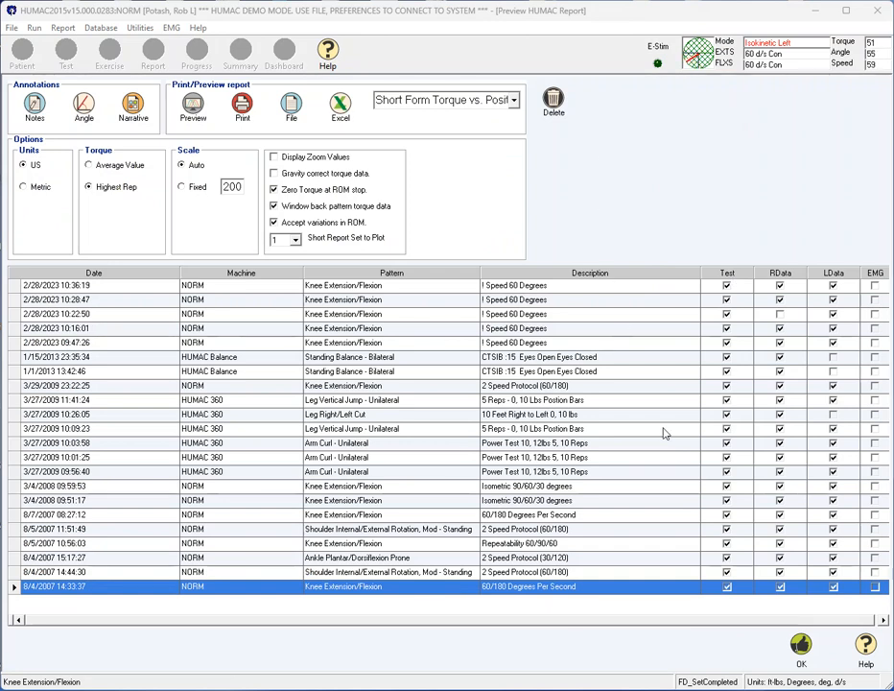
left_click(797, 652)
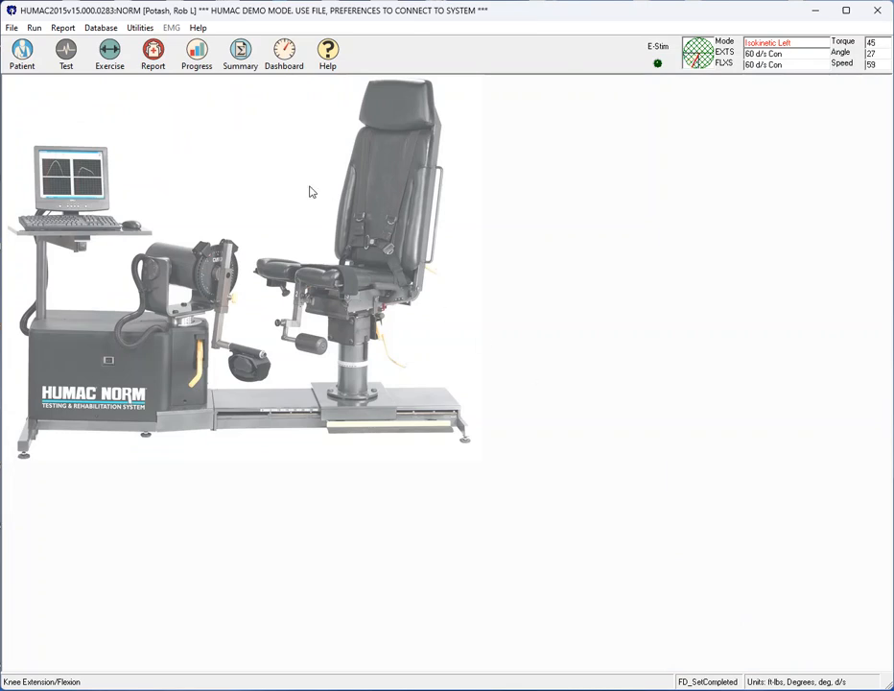
Preview a progress report with the 8/4/2007 14:33:37 knee test as initial and 8/7/2007 08:27:12 as follow-up, and close it.
left_click(196, 56)
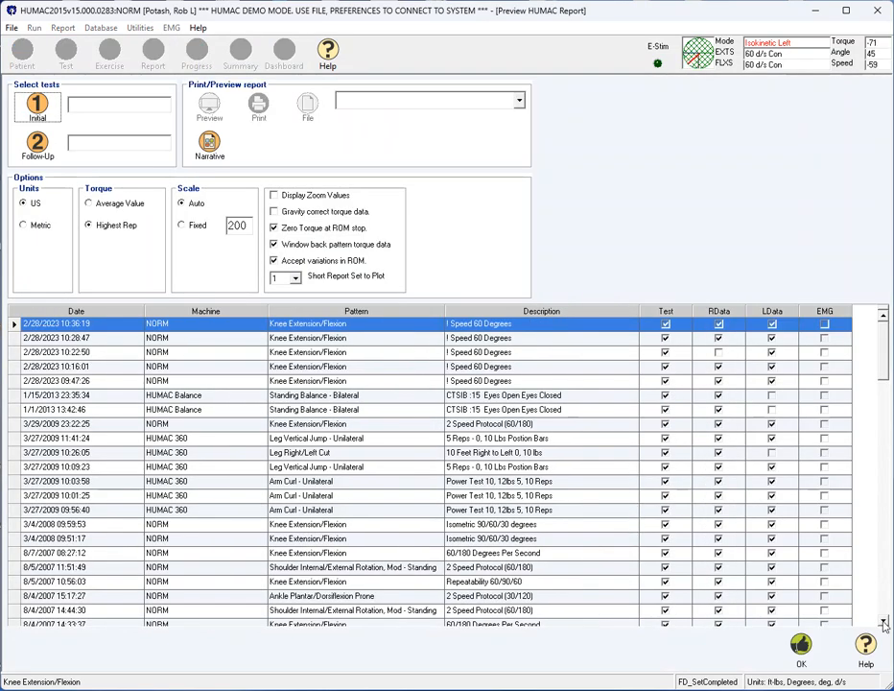
scroll(831, 614, "down", 1)
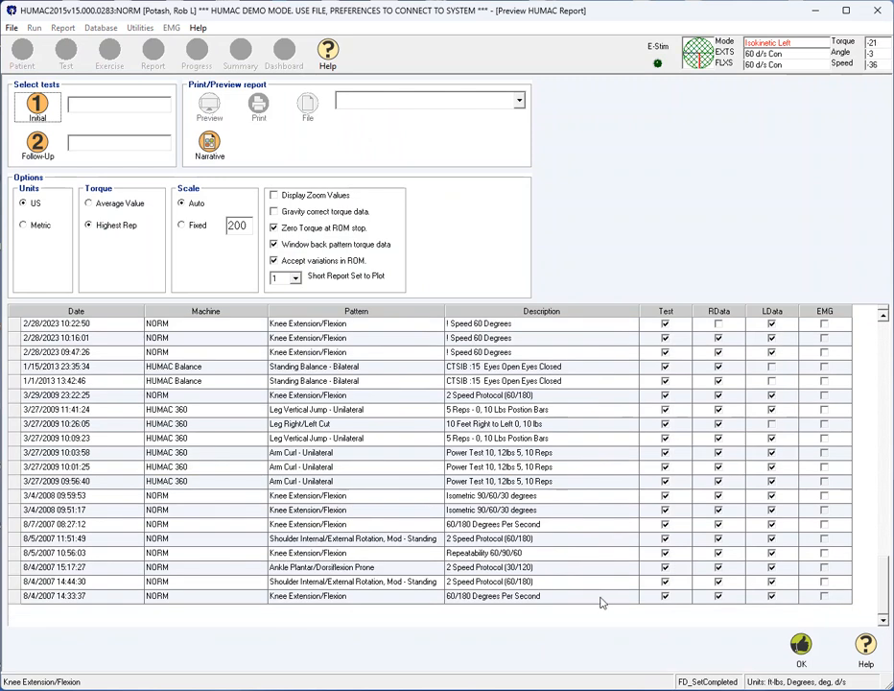
left_click(602, 596)
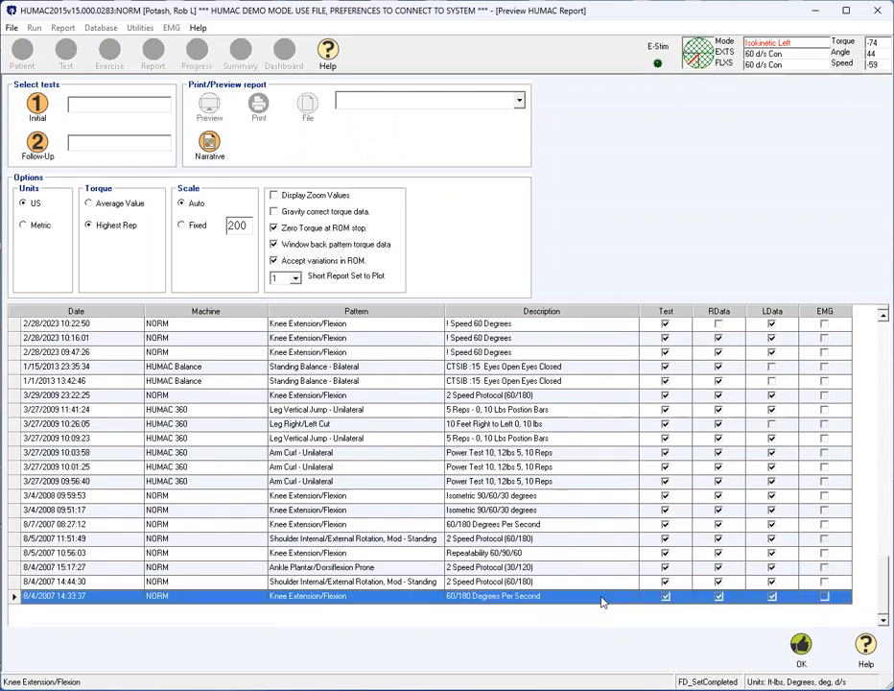
left_click(36, 106)
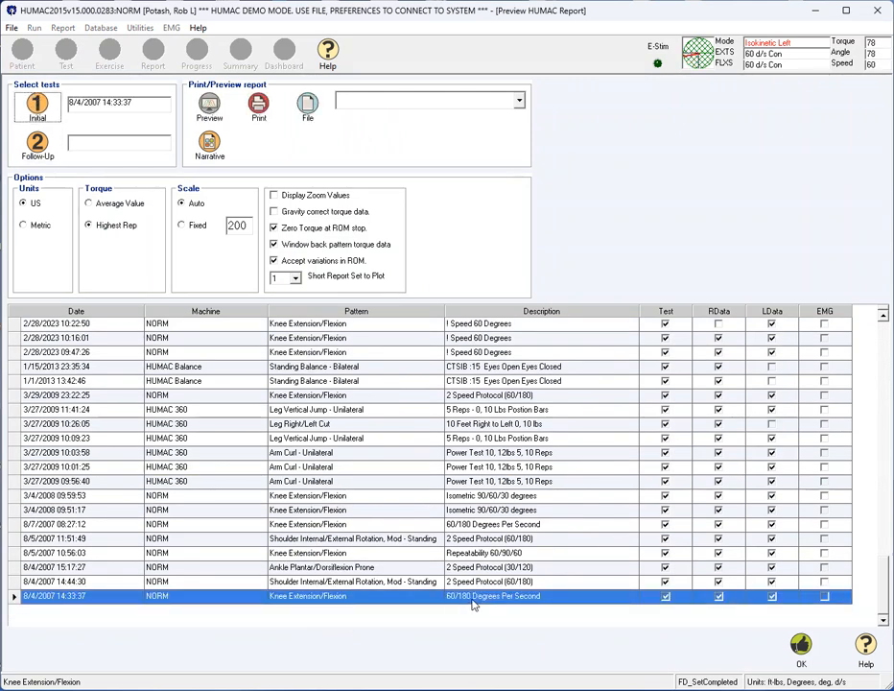
left_click(478, 526)
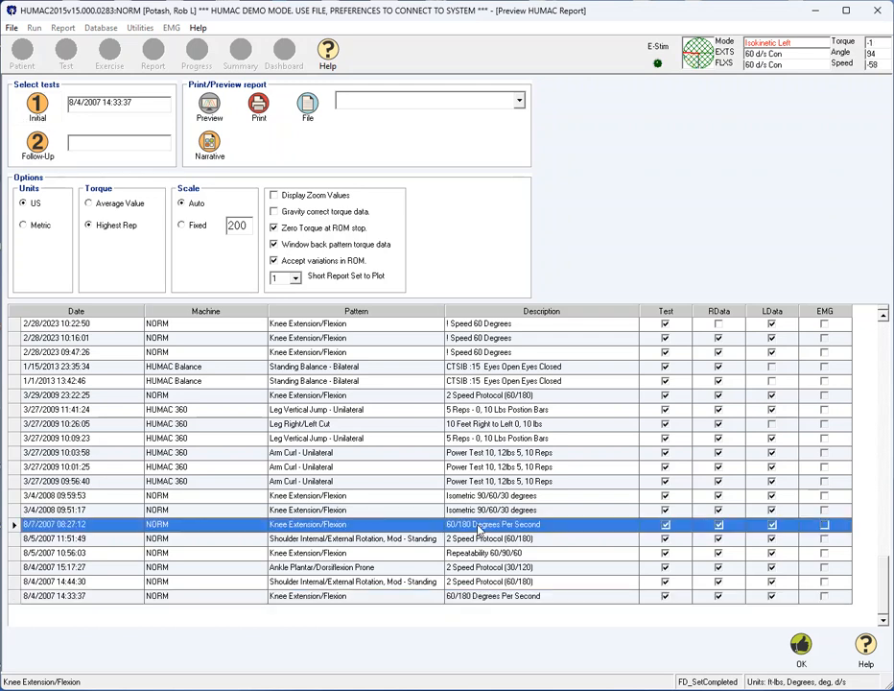
left_click(36, 142)
left_click(210, 107)
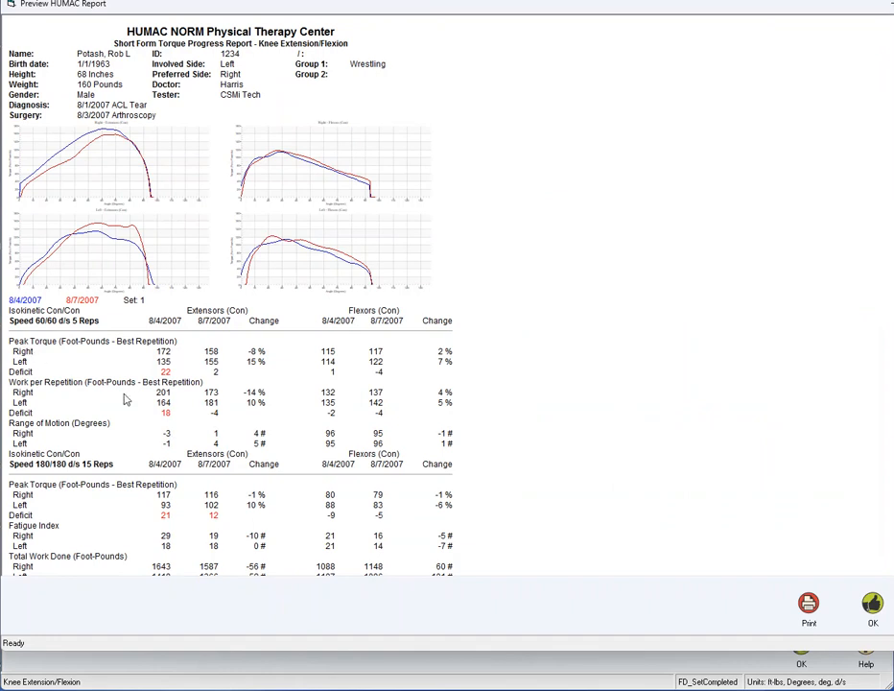
left_click(876, 621)
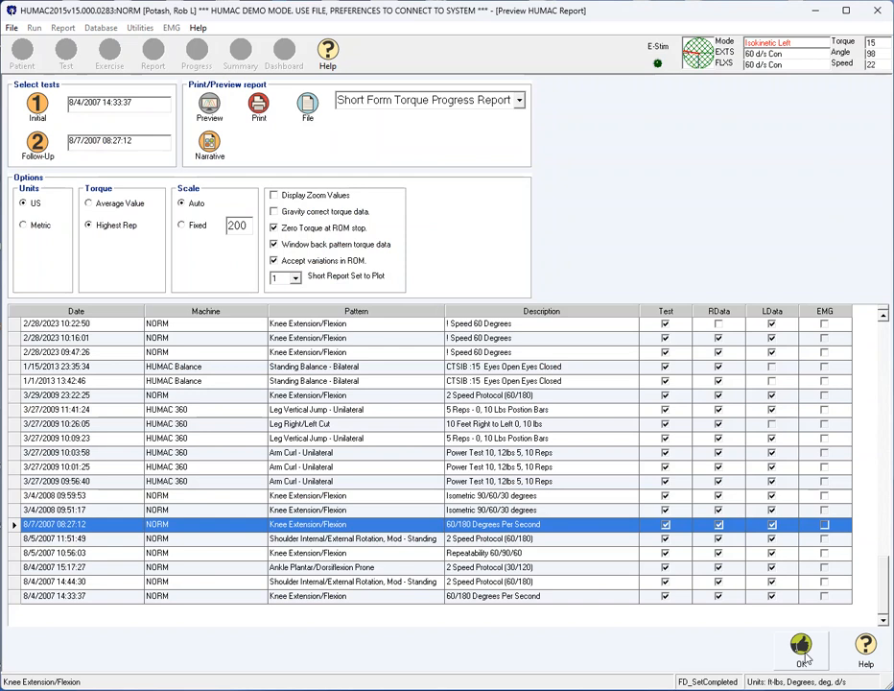
left_click(802, 648)
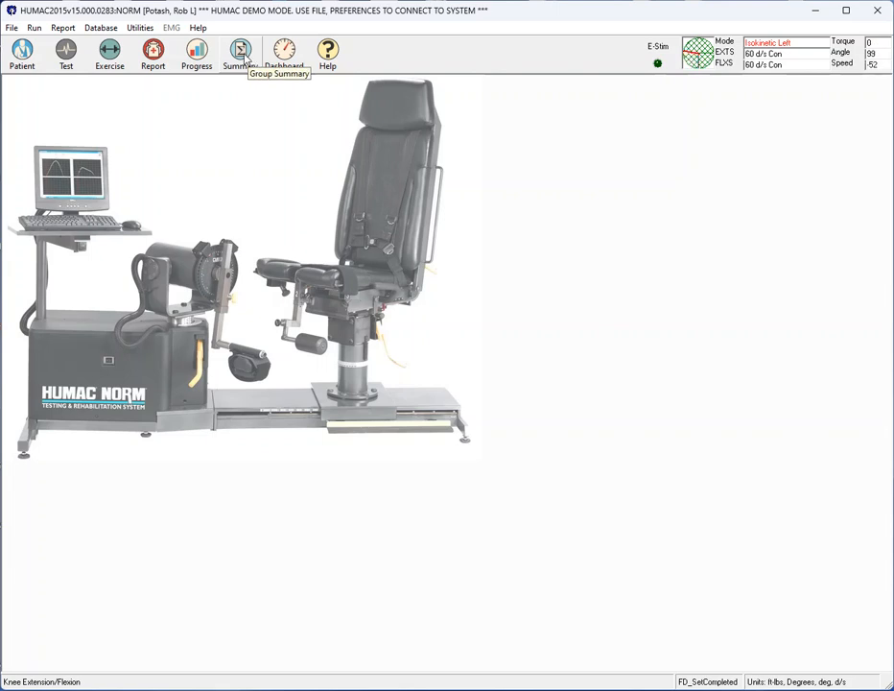
Add a group summary named 1234 for the Knee Extension/Flexion pattern with the 2 Speed Protocol (60/180).
left_click(241, 52)
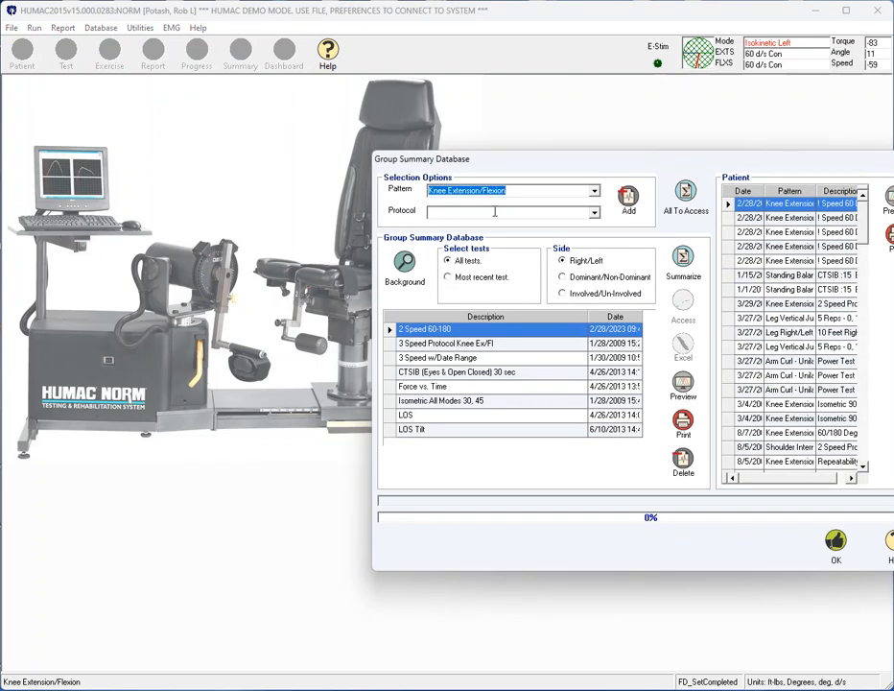
left_click(593, 191)
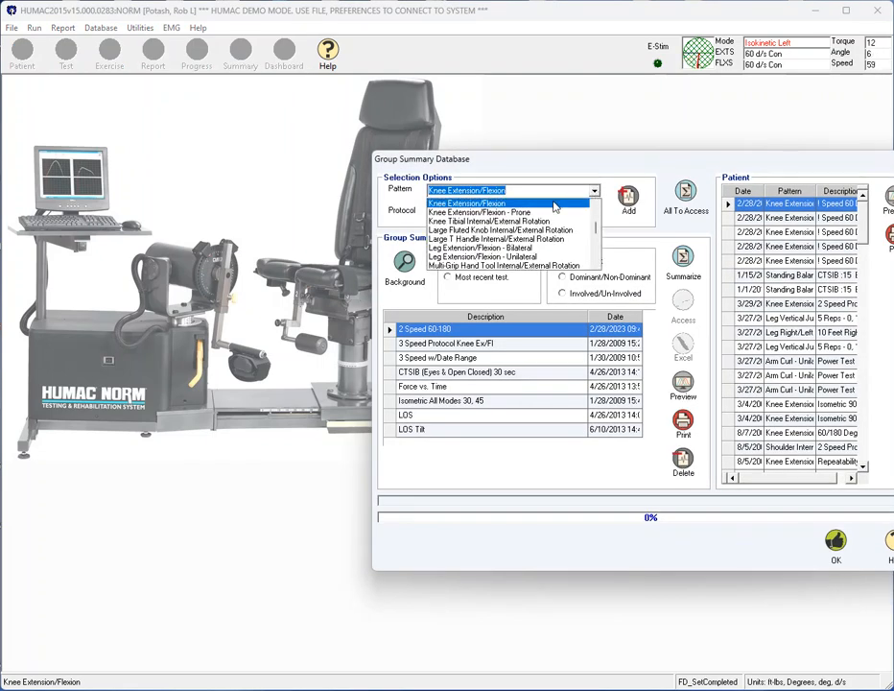
left_click(554, 206)
left_click(593, 213)
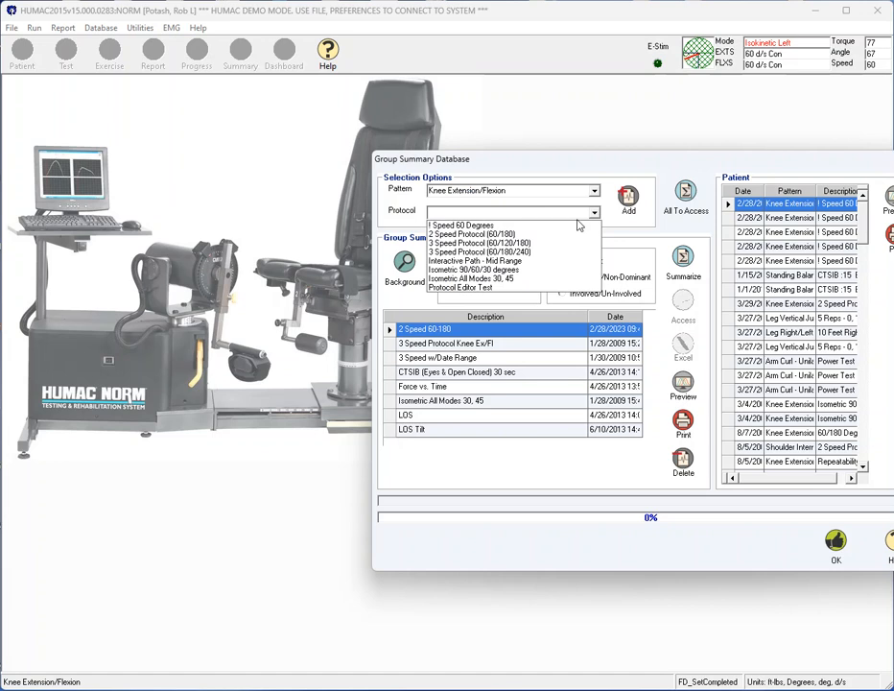
left_click(557, 234)
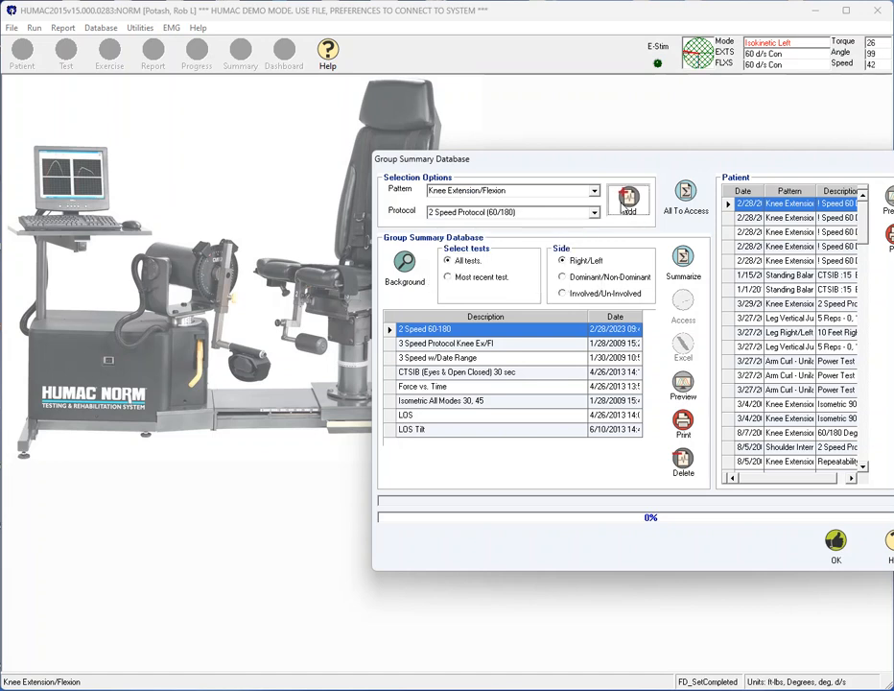
left_click(628, 197)
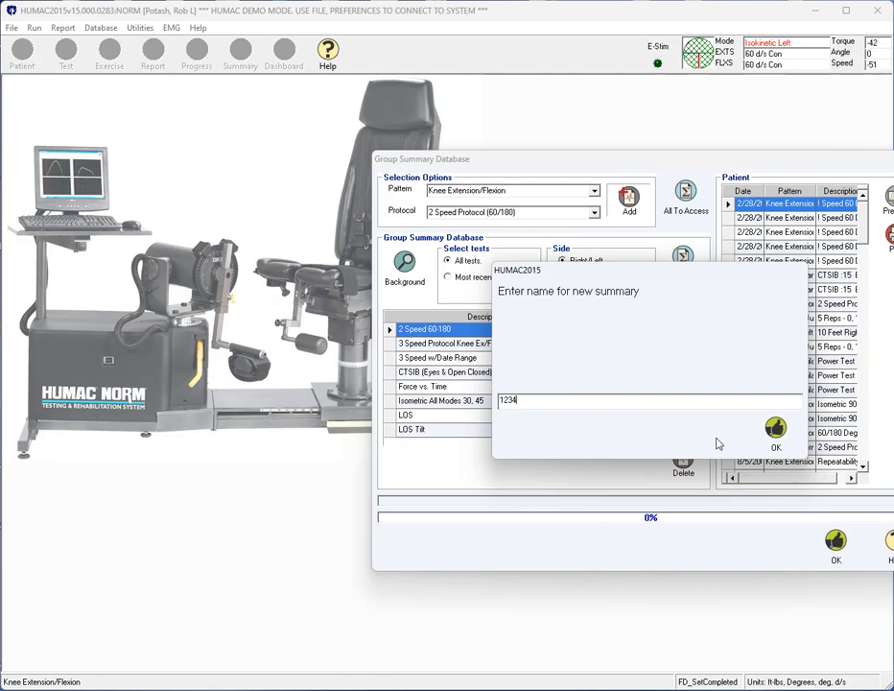
left_click(775, 428)
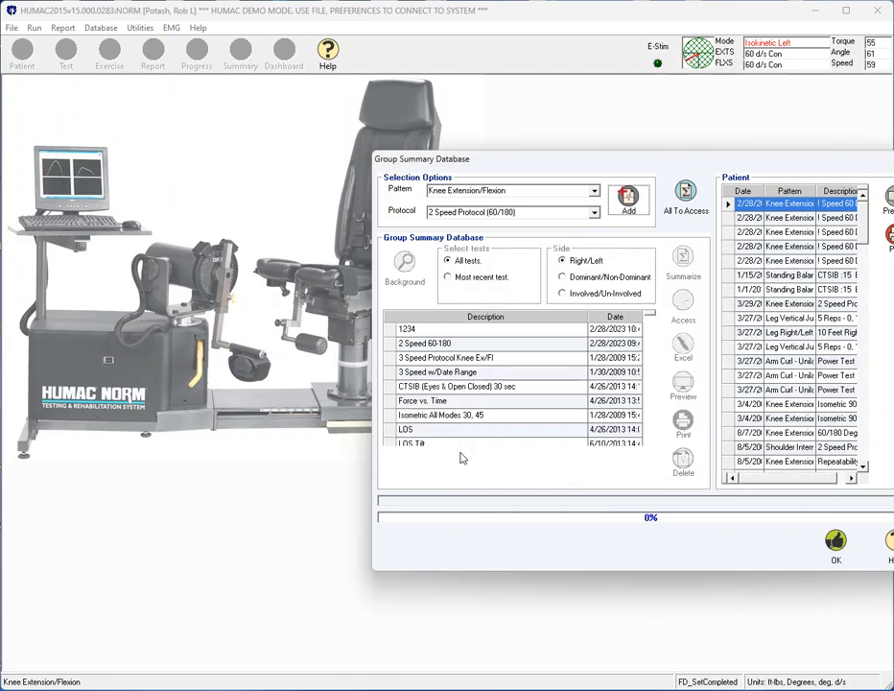
Filter the 1234 summary to male patients with an ACL Tear diagnosis and summarize its tests by Involved/Un-Involved side.
left_click(430, 328)
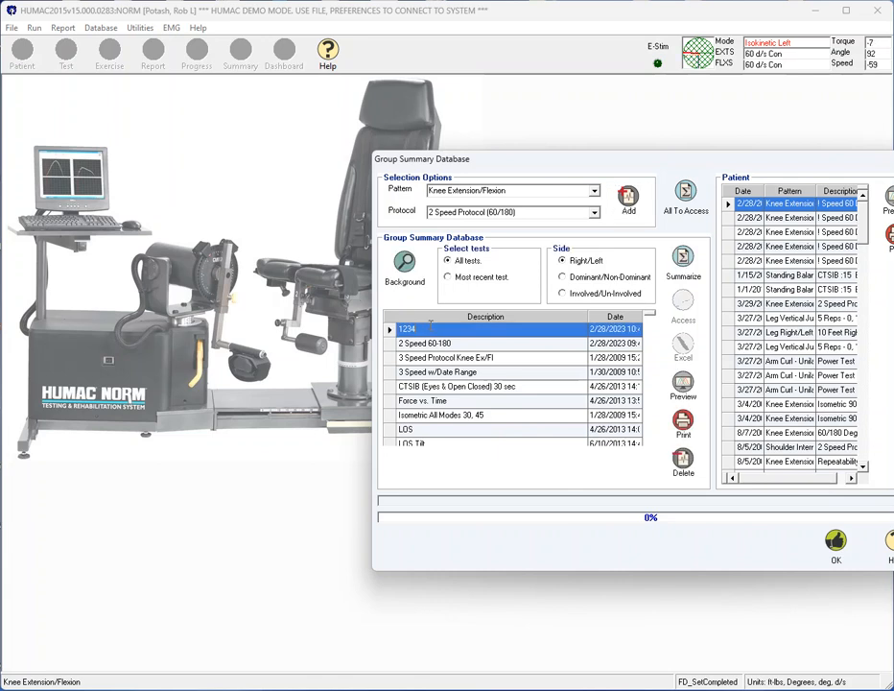
left_click(404, 271)
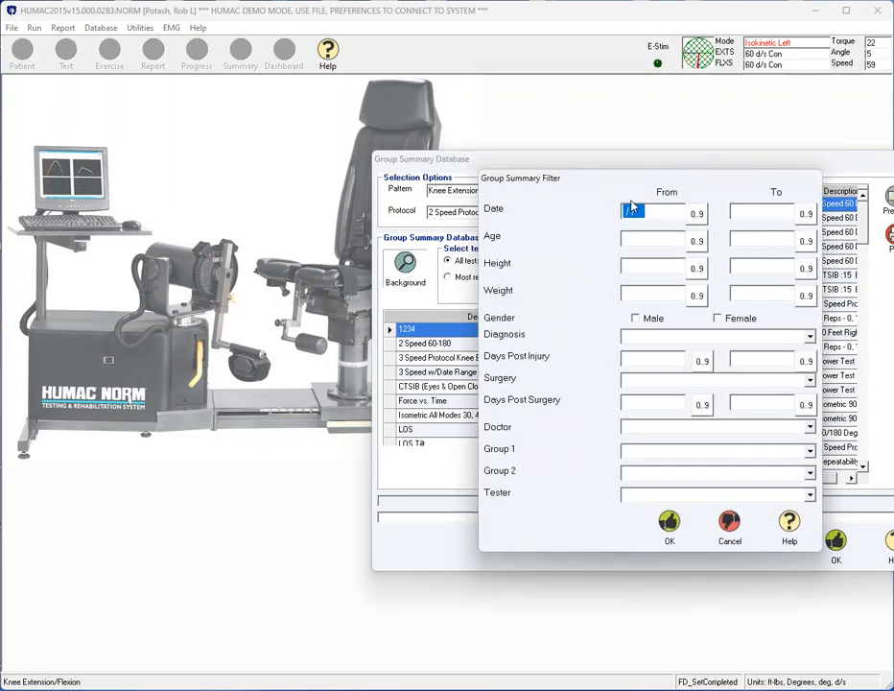
left_click(635, 318)
left_click(809, 337)
left_click(741, 350)
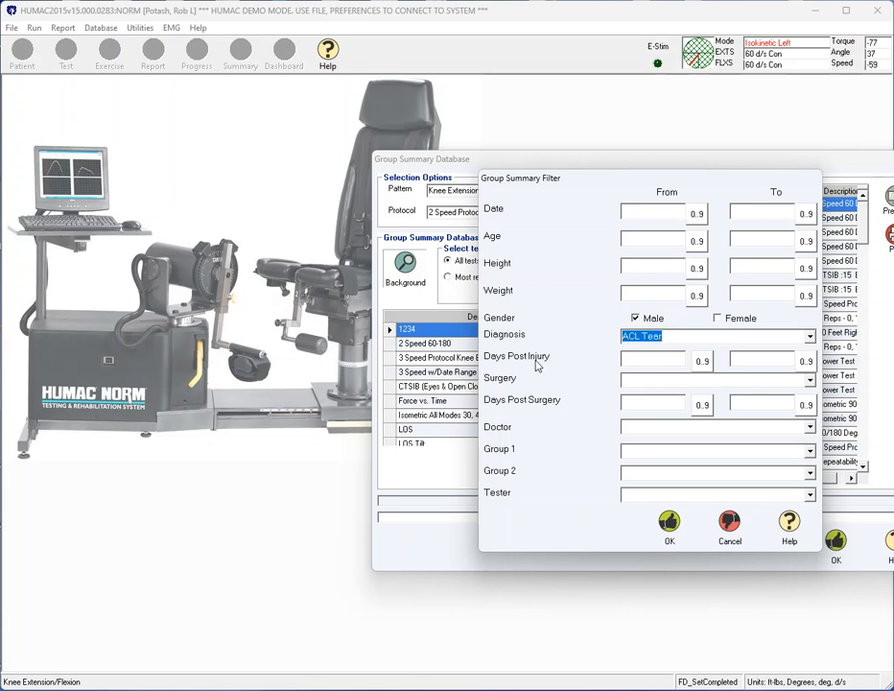
left_click(639, 423)
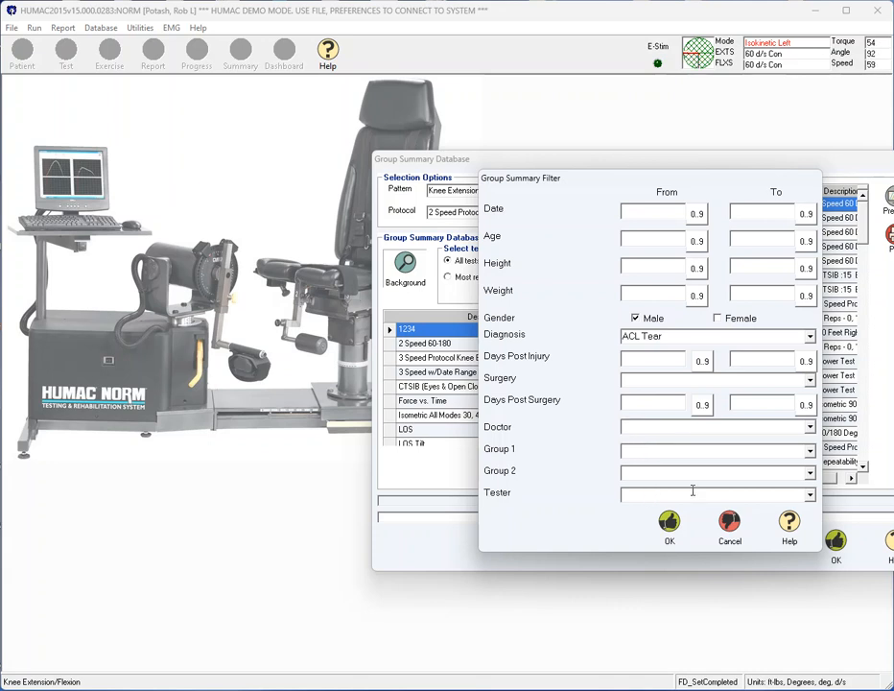
left_click(684, 531)
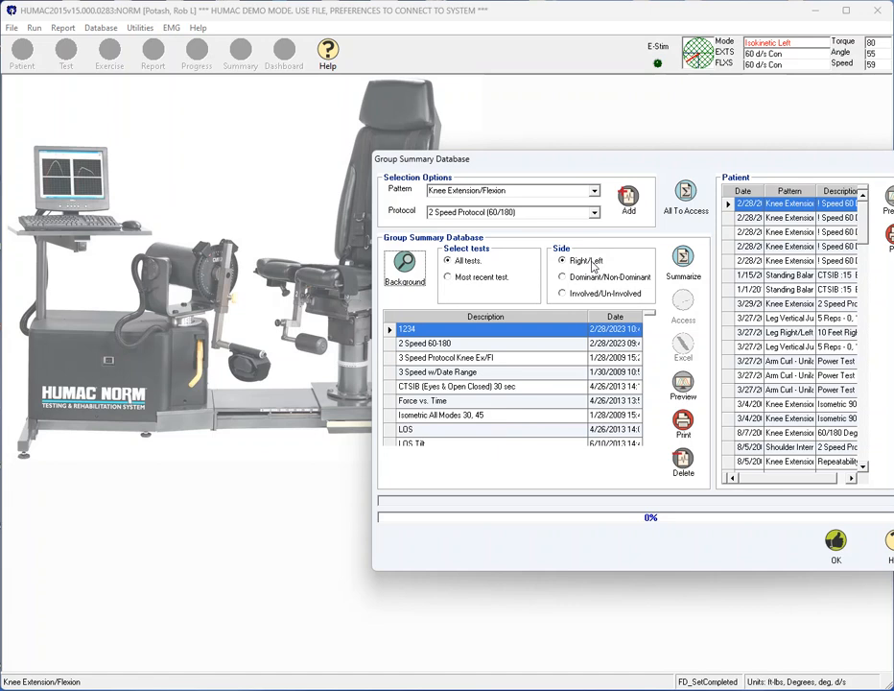
left_click(590, 296)
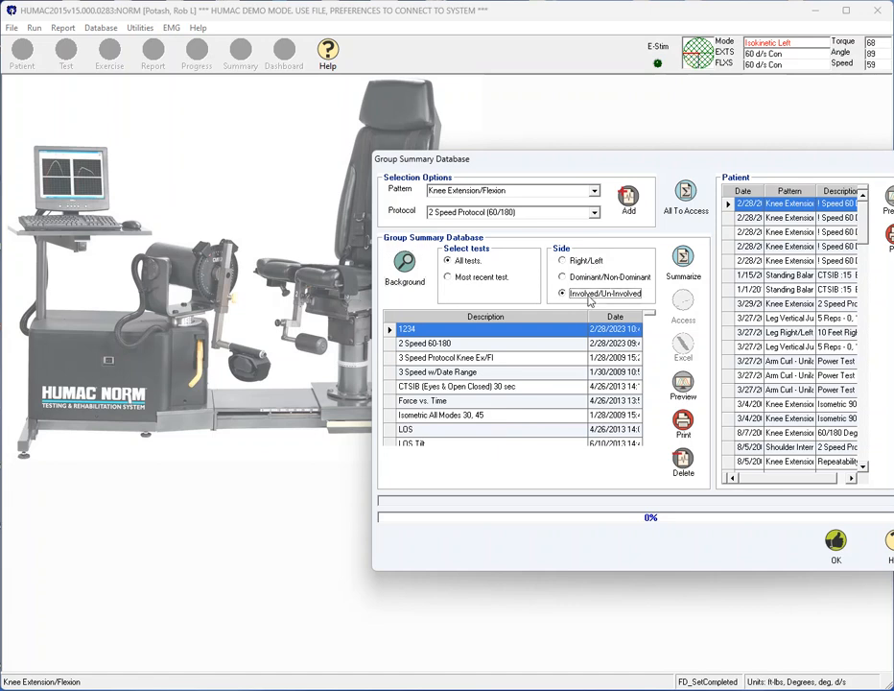
left_click(682, 259)
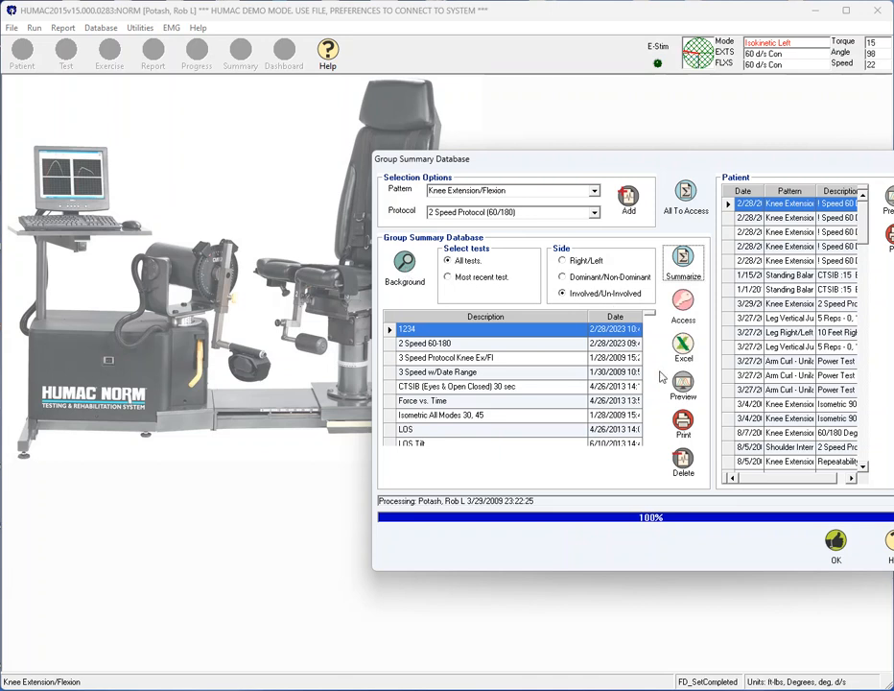
Preview the patient-to-group comparison report for the patient's oldest Knee Extension/Flexion test, 60/180 Degrees Per Second.
left_click_drag(742, 160, 566, 135)
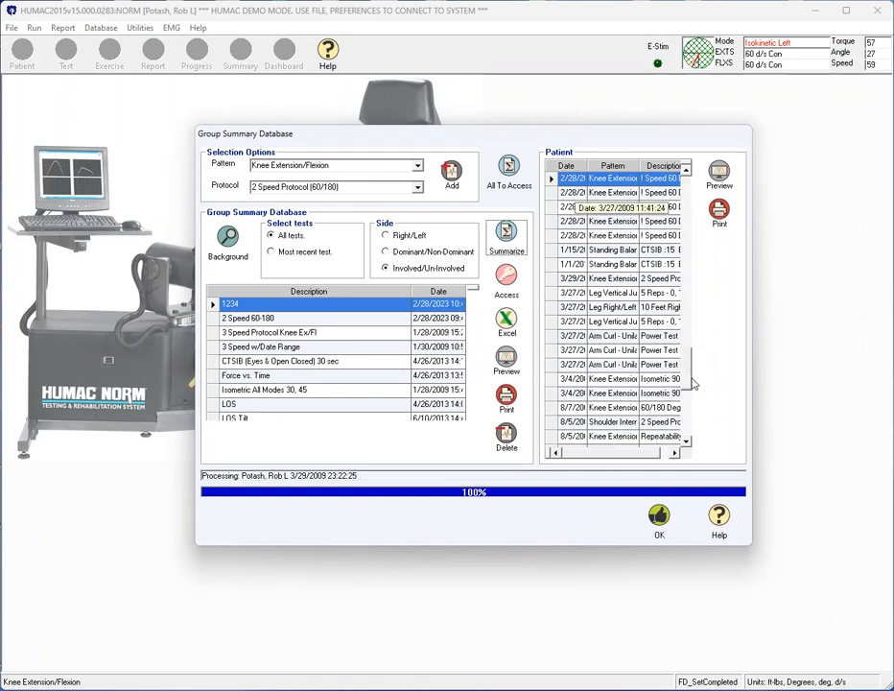
scroll(646, 427, "down", 2)
left_click(647, 424)
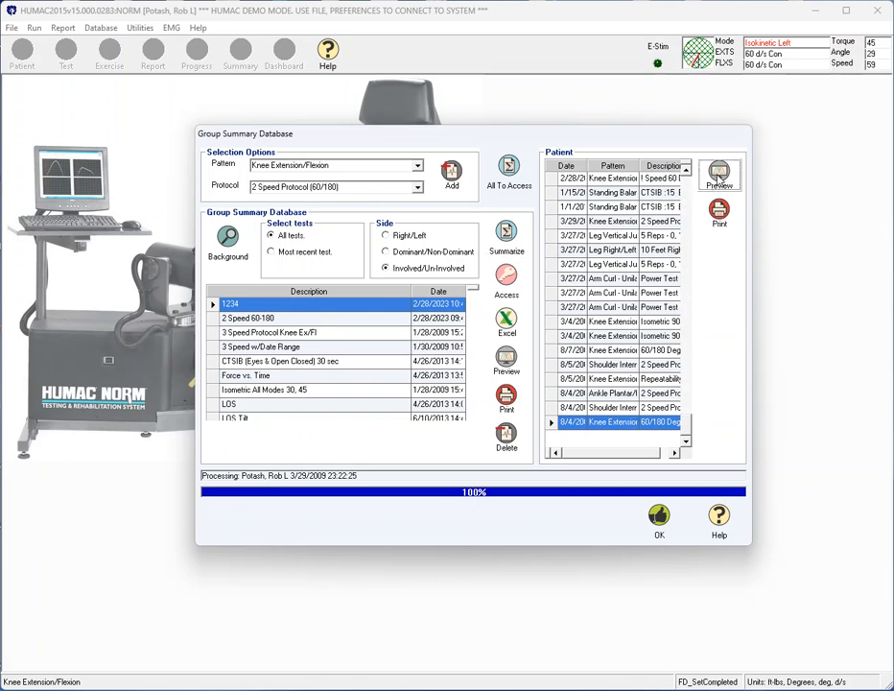
left_click(719, 175)
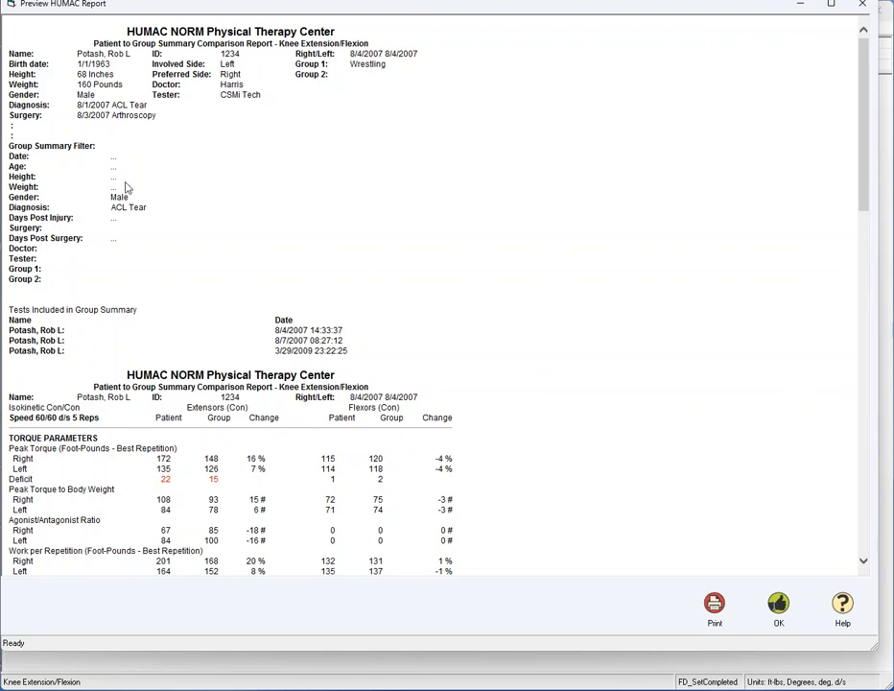
Compare the patient and group columns and the right extensor peak torque change, and close the report and group summary database.
scroll(277, 377, "down", 5)
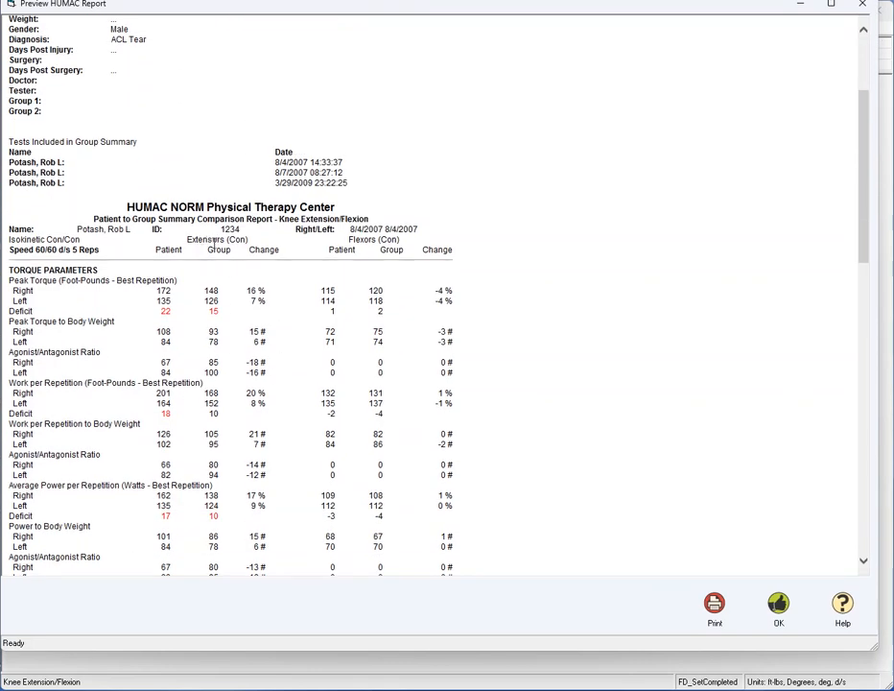
double_click(221, 250)
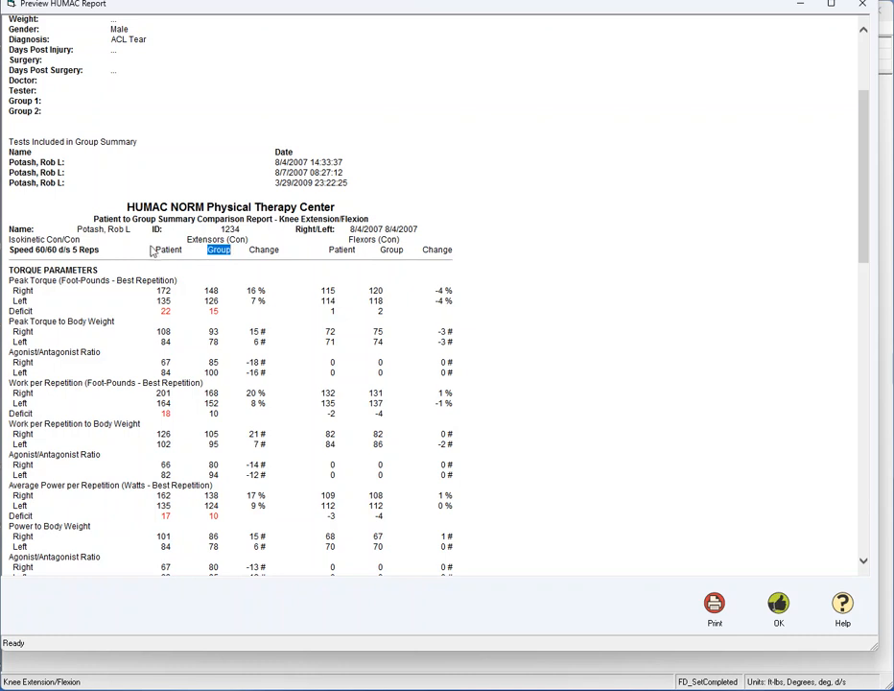
left_click_drag(154, 250, 182, 250)
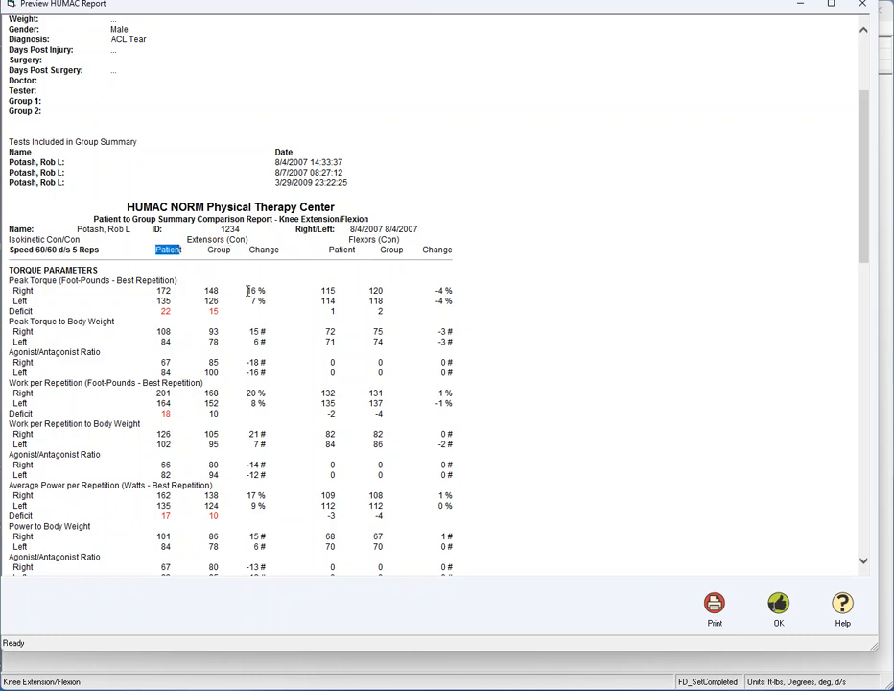
left_click_drag(247, 290, 258, 290)
left_click(778, 606)
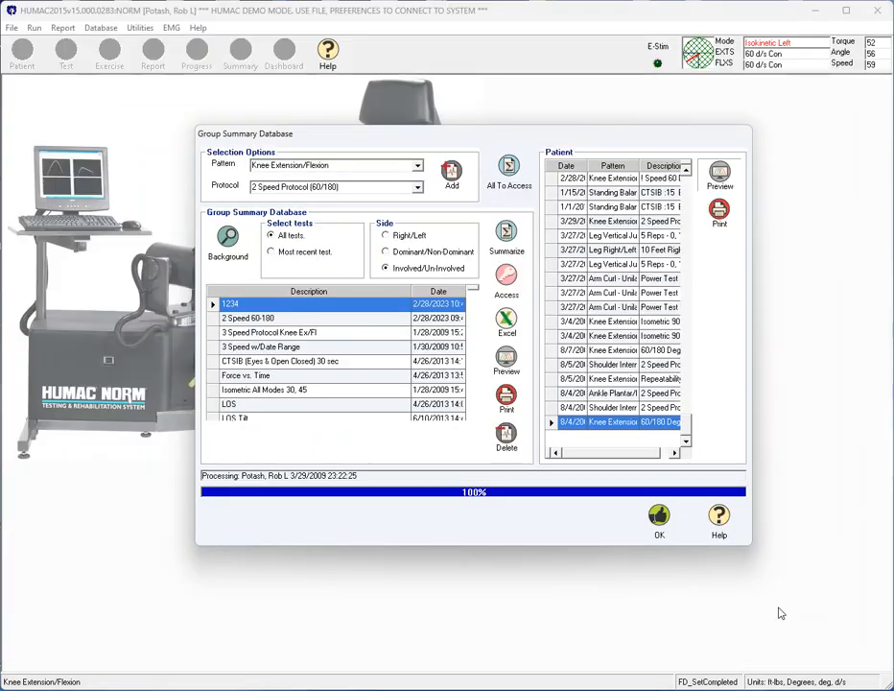
left_click(661, 536)
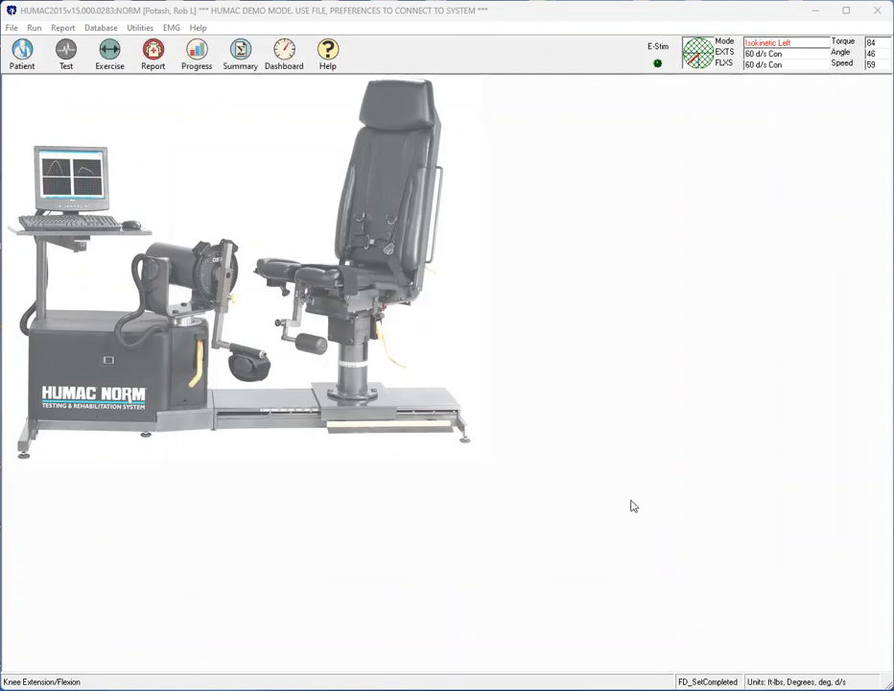